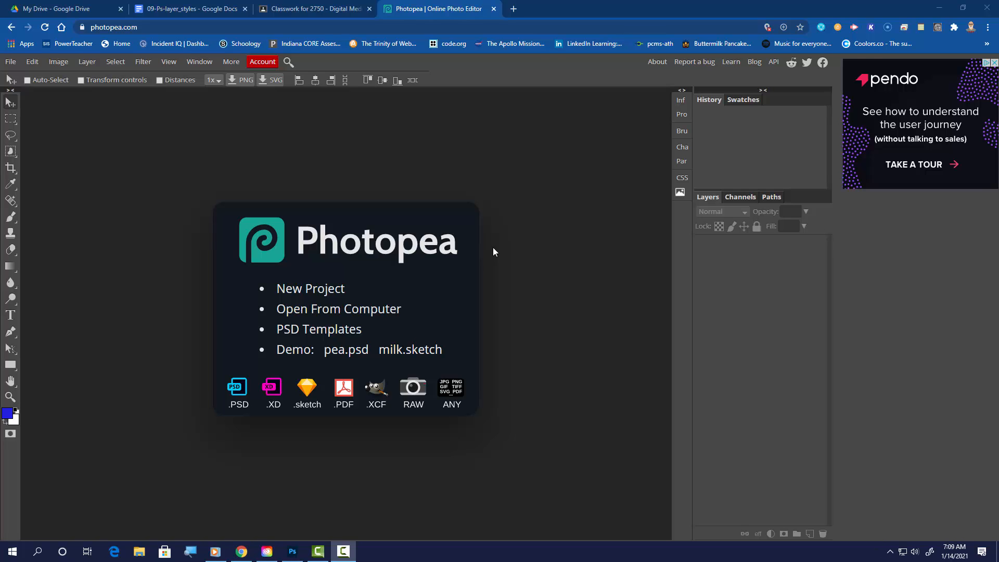
Download mls-soccer.psd from the Classroom assignment "Thursday: Photoshop 09 - Layer Styles" by opening the file in its own window.
{"action": "left_click", "coordinate": [311, 17]}
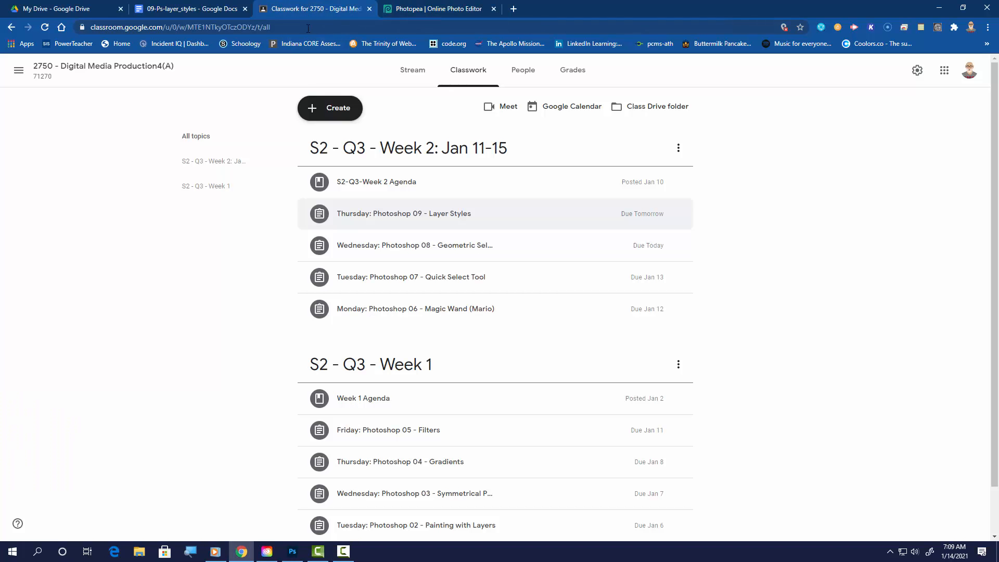
{"action": "left_click", "coordinate": [400, 216]}
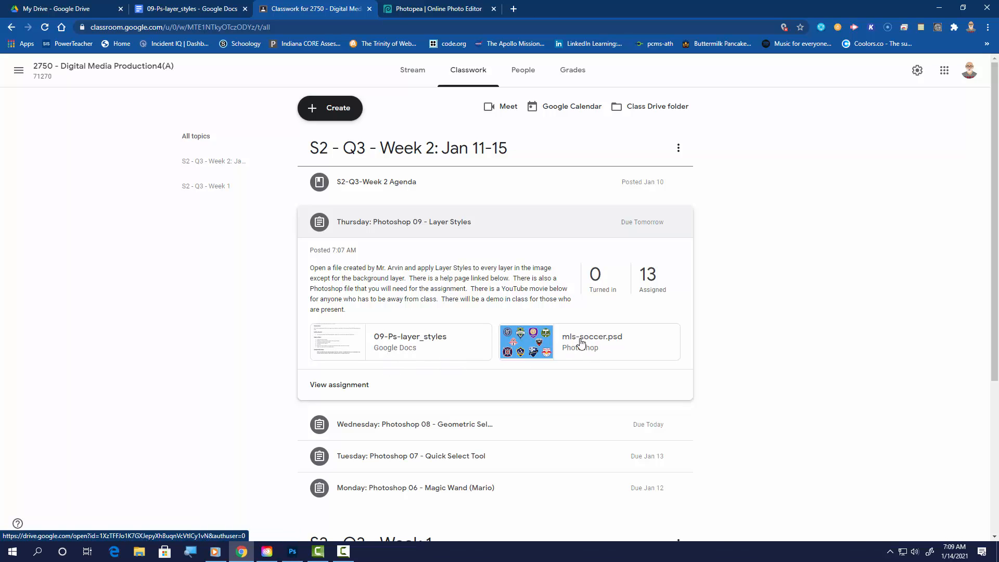
{"action": "left_click", "coordinate": [538, 351]}
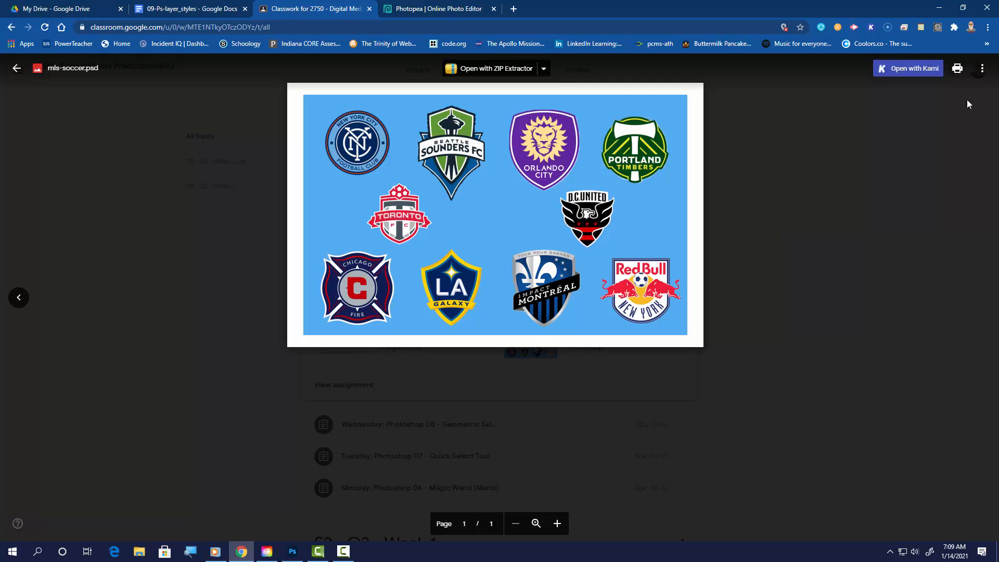
{"action": "left_click", "coordinate": [982, 69]}
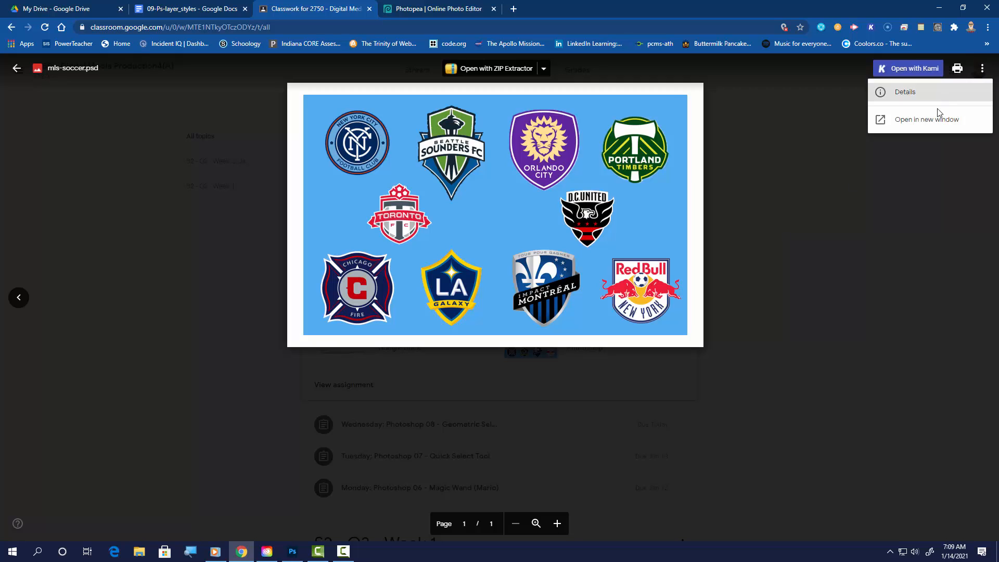
{"action": "left_click", "coordinate": [920, 122]}
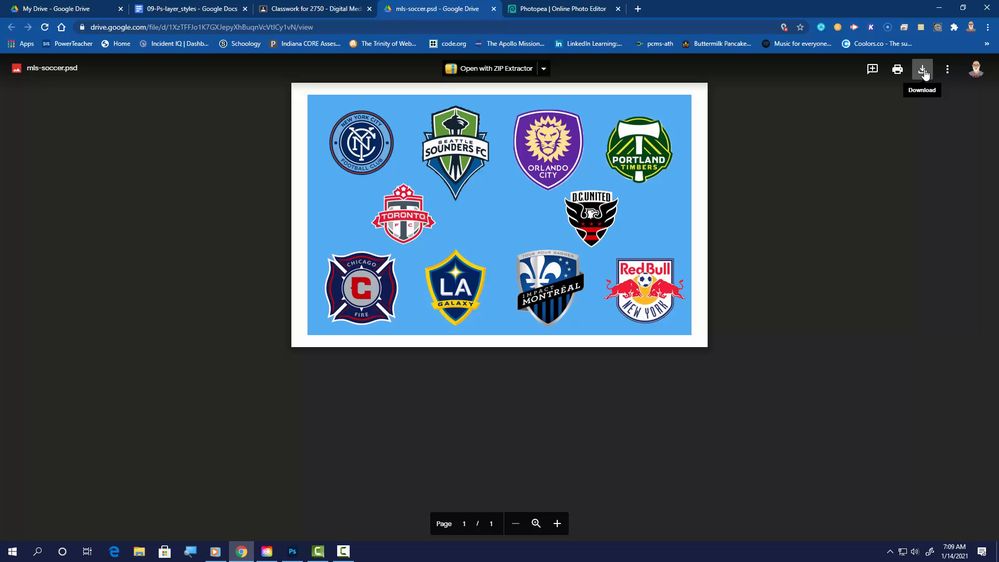
{"action": "left_click", "coordinate": [922, 69]}
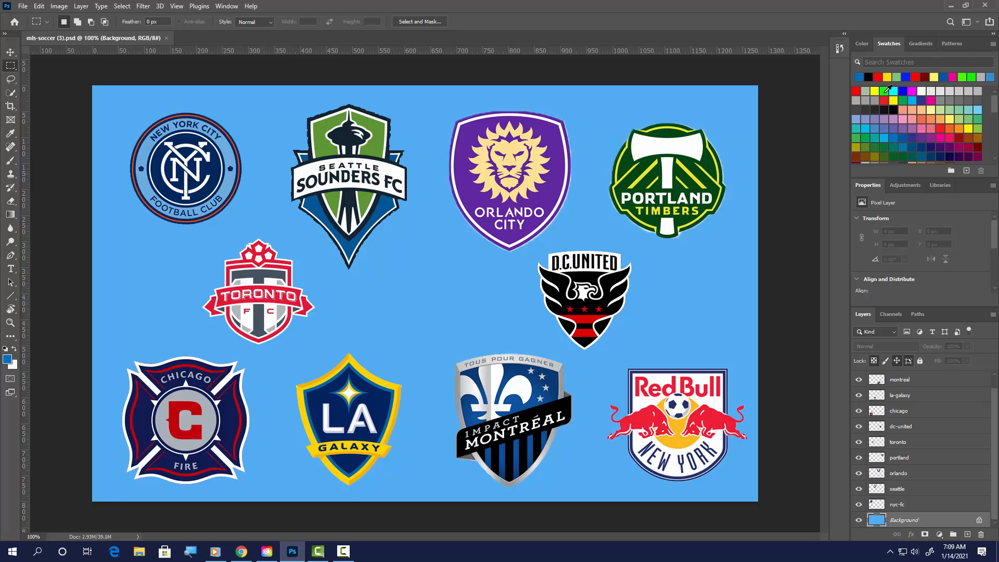
Switch to Photopea in the browser and open mls-soccer (3).psd from the Downloads folder.
{"action": "left_click", "coordinate": [241, 551]}
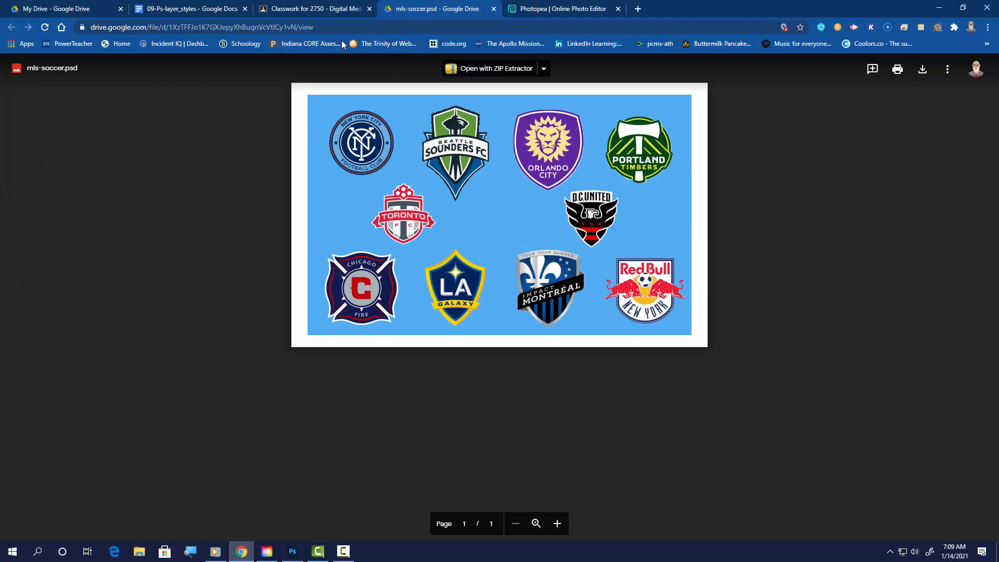
{"action": "left_click", "coordinate": [544, 12]}
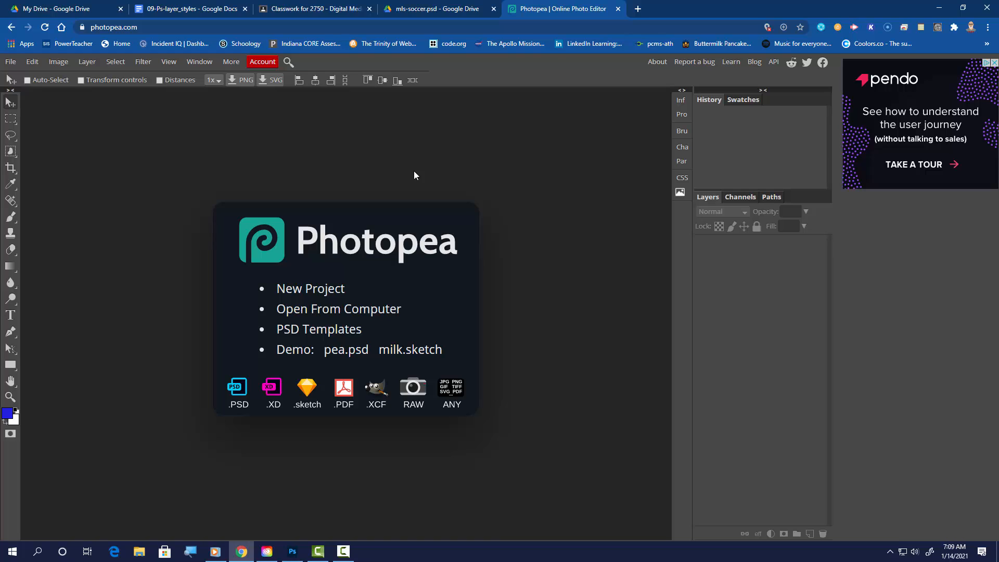
{"action": "left_click", "coordinate": [350, 315]}
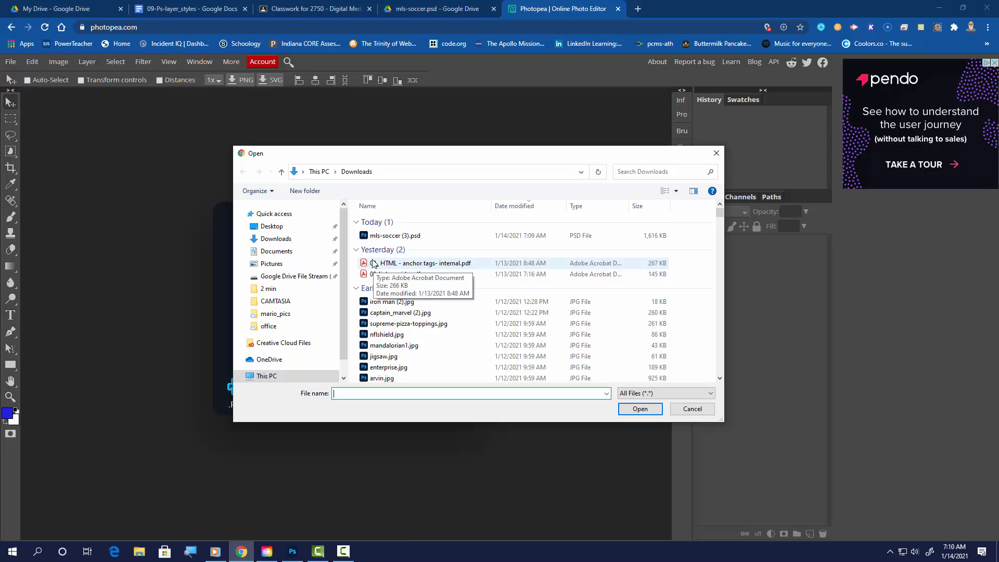
{"action": "left_click", "coordinate": [376, 238]}
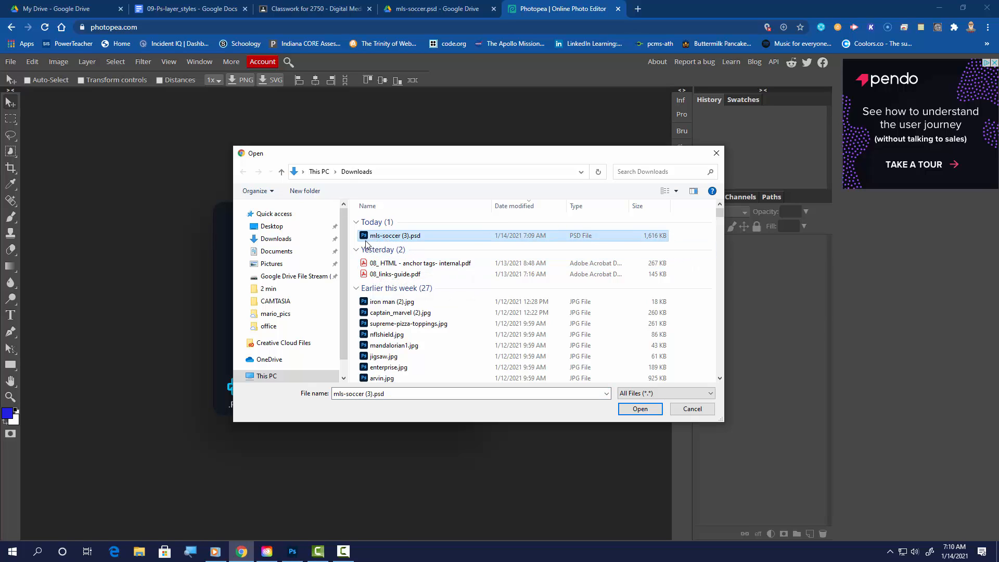
{"action": "left_click", "coordinate": [651, 410]}
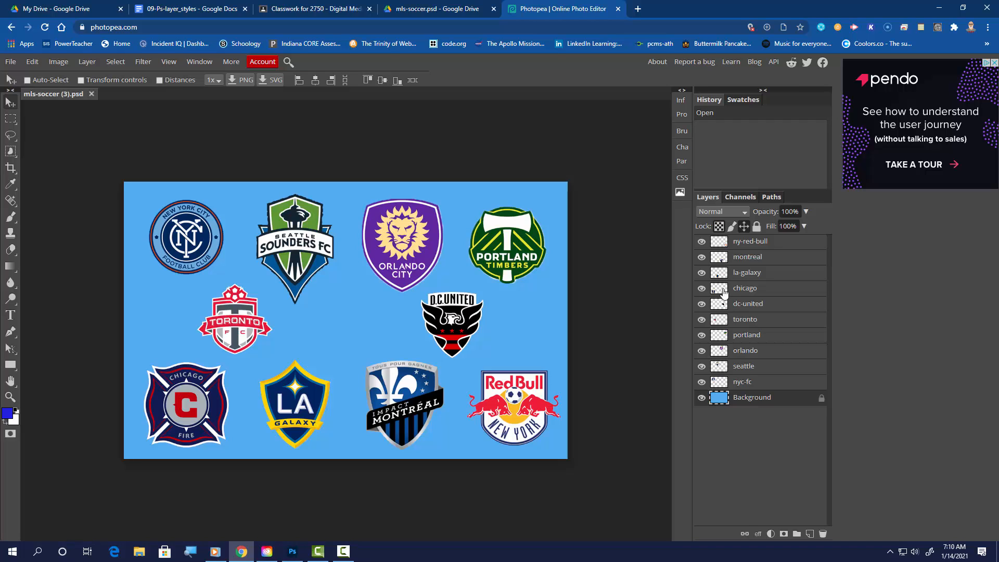
{"action": "left_click", "coordinate": [722, 384]}
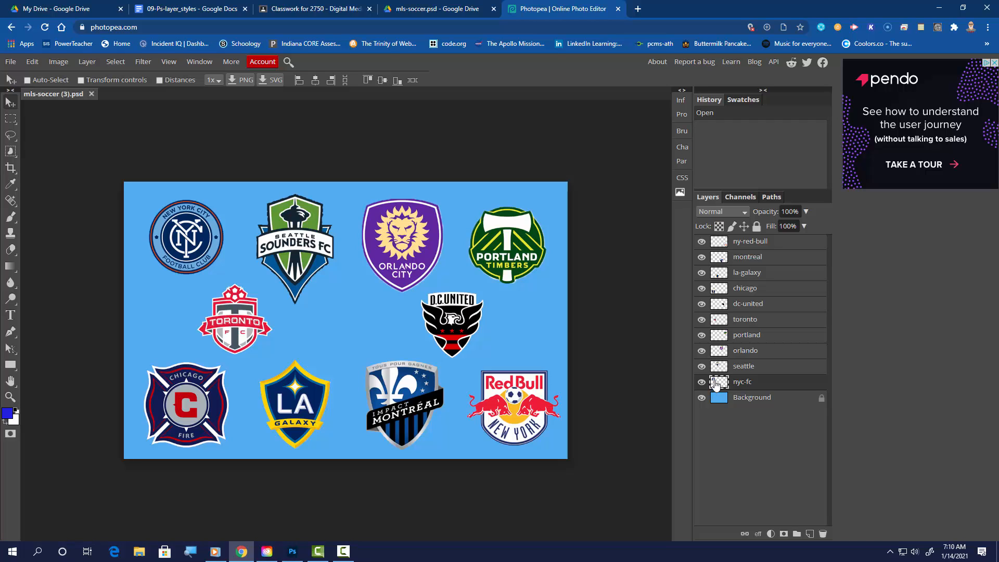
{"action": "left_click", "coordinate": [718, 370]}
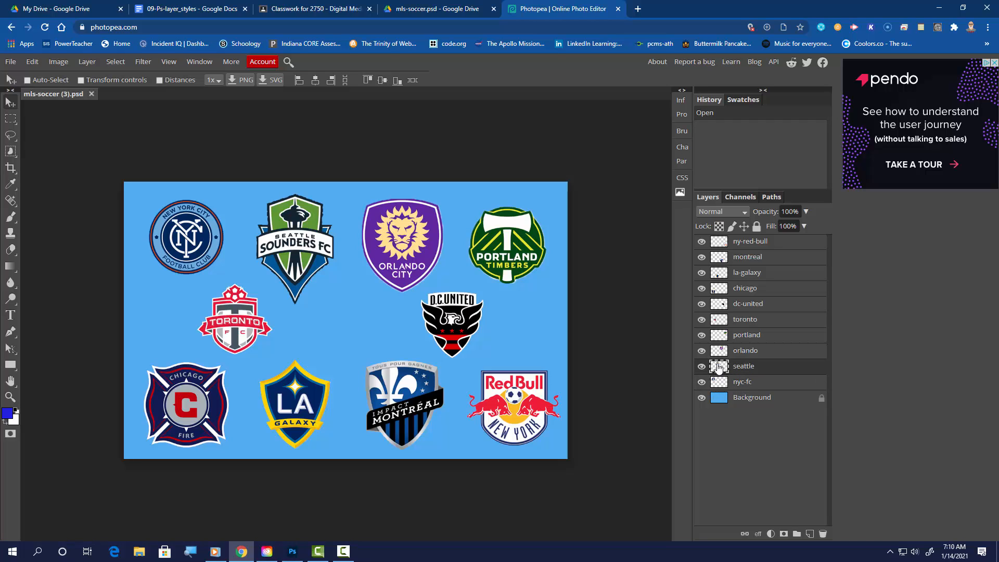
{"action": "left_click", "coordinate": [719, 353]}
{"action": "left_click", "coordinate": [720, 338]}
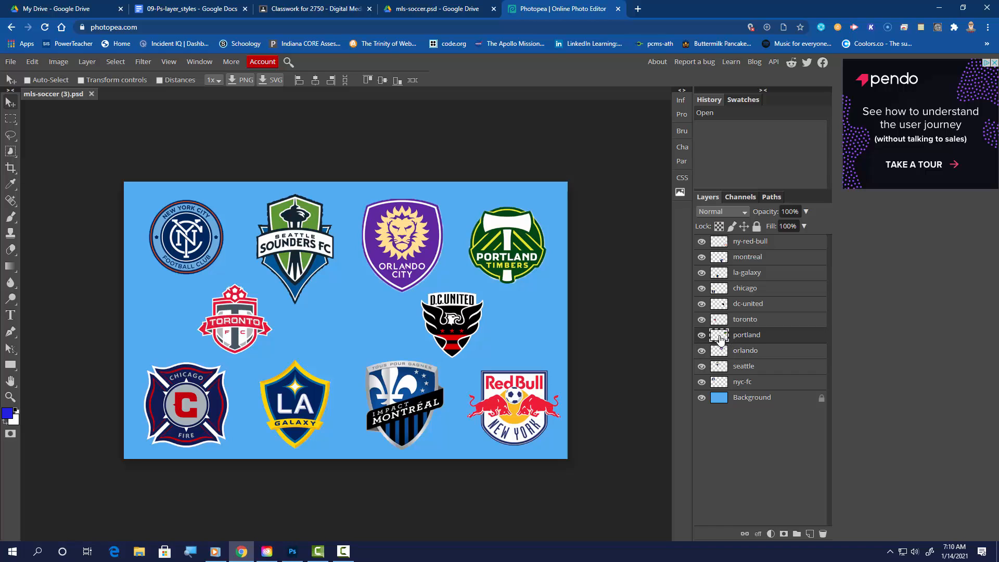
Add a Drop Shadow layer style to the nyc-fc layer and move its settings dialog clear of the New York City logo.
{"action": "left_click", "coordinate": [720, 382]}
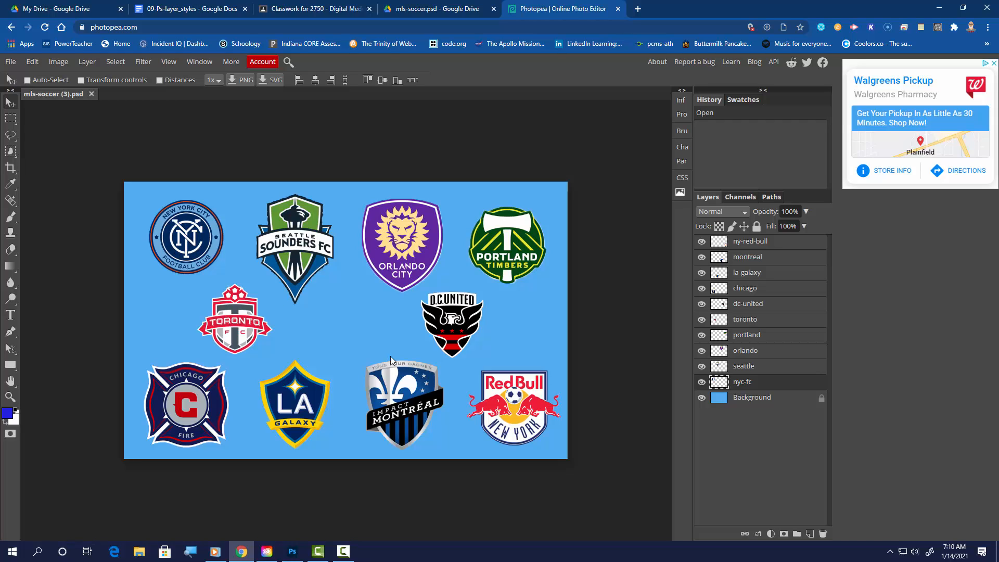
{"action": "left_click", "coordinate": [757, 534]}
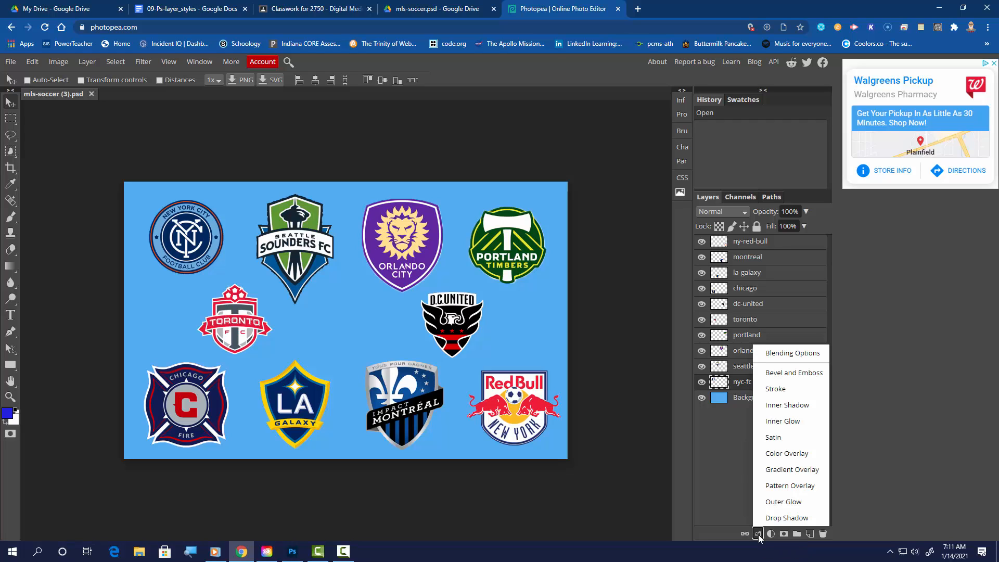
{"action": "left_click", "coordinate": [787, 518]}
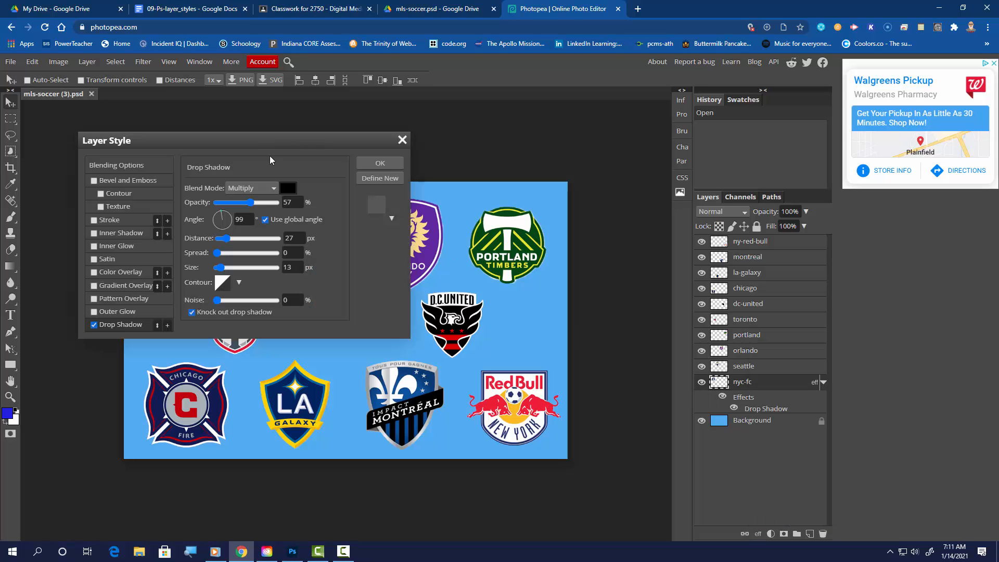
{"action": "left_click_drag", "start_coordinate": [255, 139], "coordinate": [416, 160]}
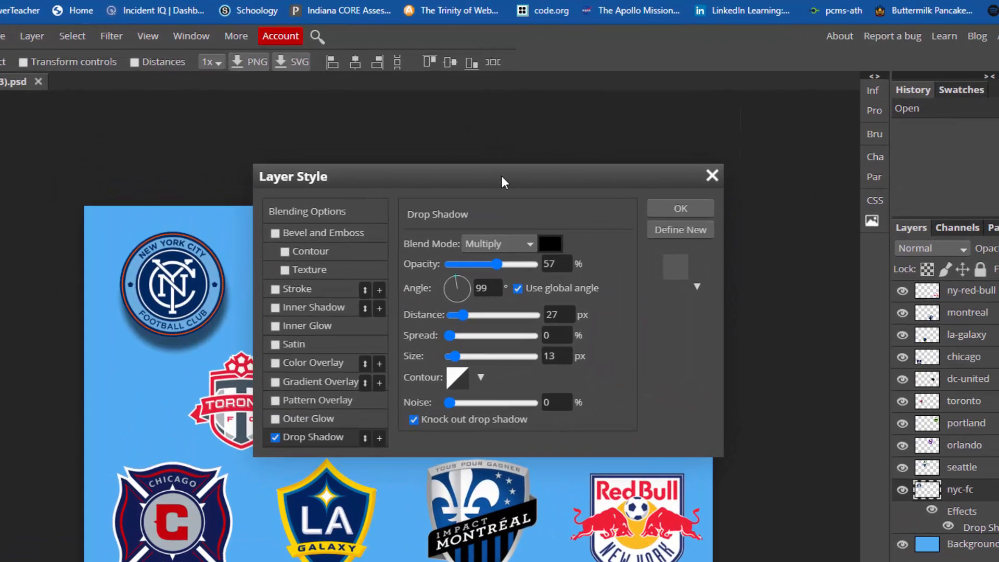
{"action": "left_click_drag", "start_coordinate": [498, 174], "coordinate": [487, 173]}
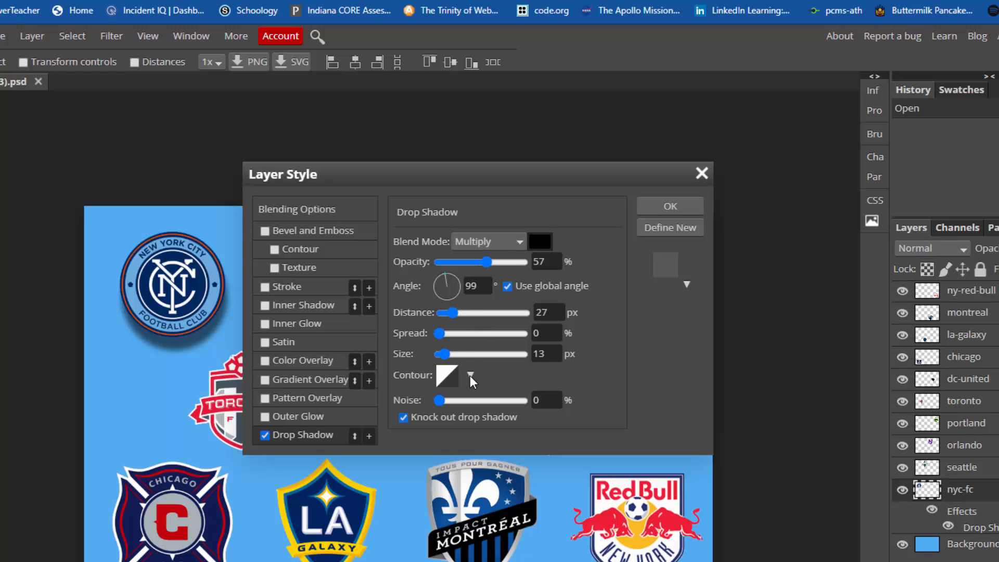
Set the nyc-fc drop shadow's angle to 131°, distance to 28 px, spread to 11% and size to 27 px.
{"action": "left_click", "coordinate": [442, 274]}
{"action": "mouse_move", "coordinate": [442, 274]}
{"action": "left_mouse_down"}
{"action": "mouse_move", "coordinate": [452, 272]}
{"action": "mouse_move", "coordinate": [436, 274]}
{"action": "left_mouse_up"}
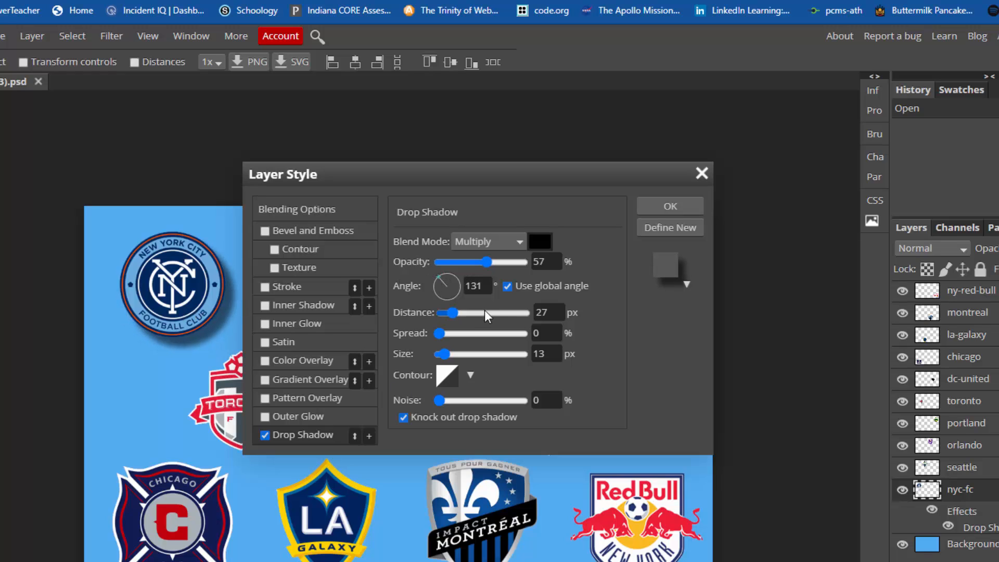
{"action": "left_click_drag", "start_coordinate": [460, 311], "coordinate": [450, 354]}
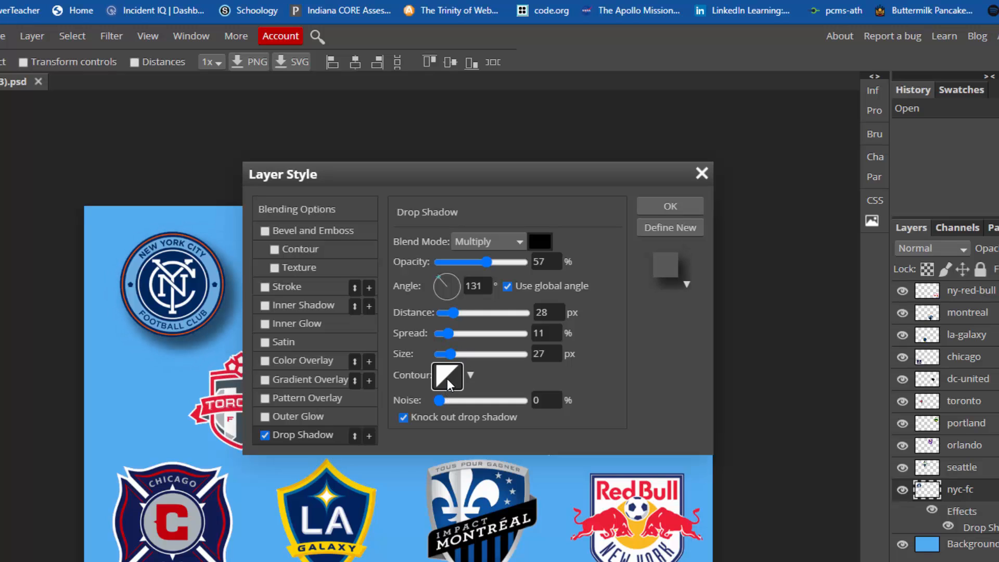
Leave the drop shadow's contour linear, set its noise to 14% and apply the layer style.
{"action": "left_click", "coordinate": [447, 375]}
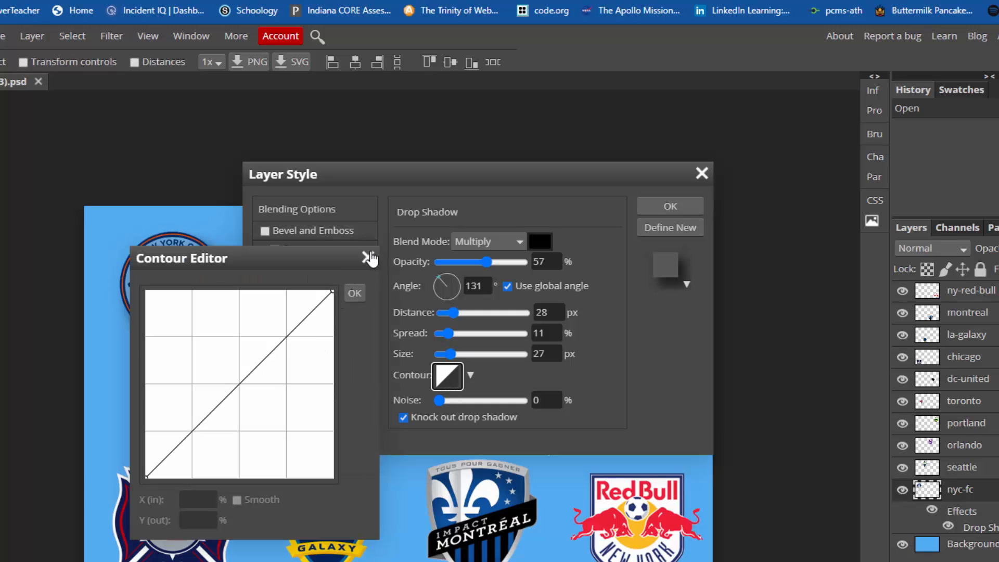
{"action": "left_click", "coordinate": [368, 257]}
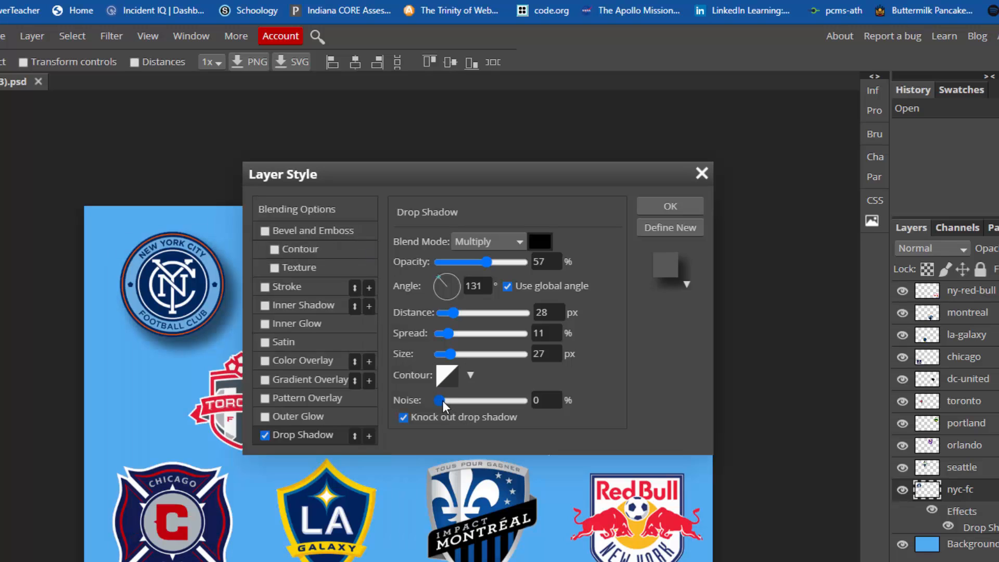
{"action": "mouse_move", "coordinate": [443, 404]}
{"action": "left_mouse_down"}
{"action": "mouse_move", "coordinate": [495, 403]}
{"action": "mouse_move", "coordinate": [448, 398]}
{"action": "left_mouse_up"}
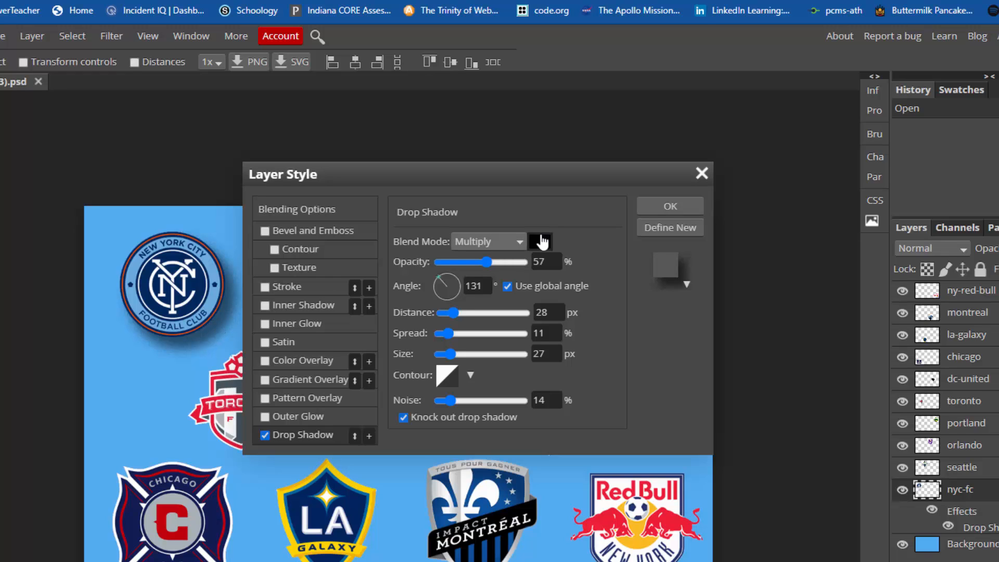
{"action": "left_click", "coordinate": [654, 208]}
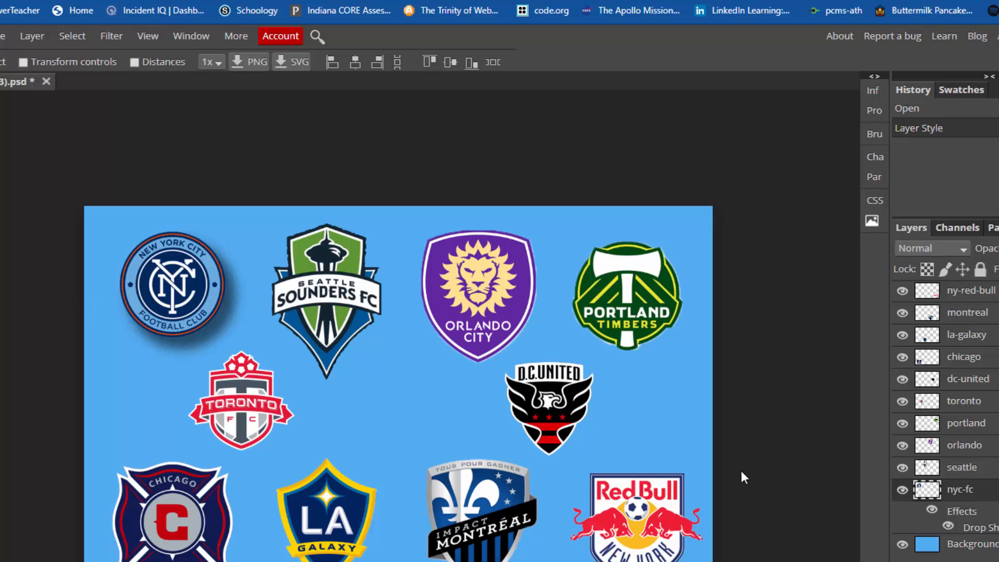
Add a red Stroke layer style to the seattle layer and set its size to 7 px.
{"action": "left_click", "coordinate": [965, 469]}
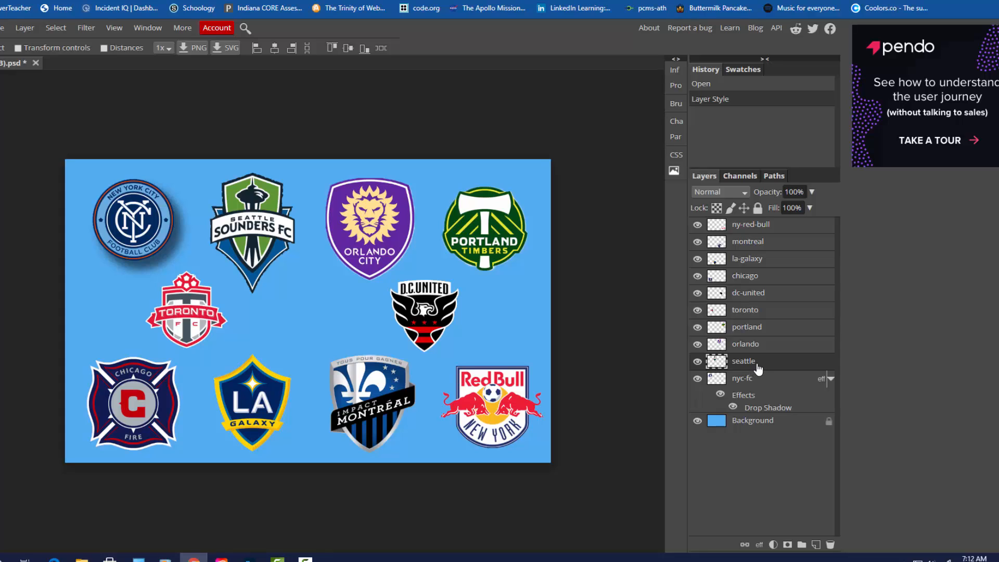
{"action": "left_click", "coordinate": [758, 545]}
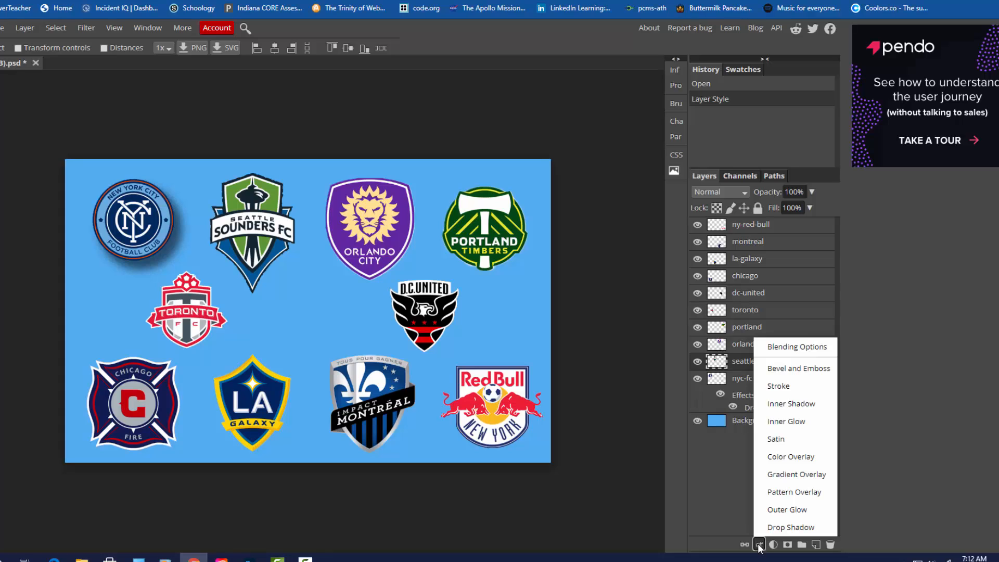
{"action": "left_click", "coordinate": [786, 388]}
{"action": "left_click_drag", "start_coordinate": [314, 130], "coordinate": [442, 127]}
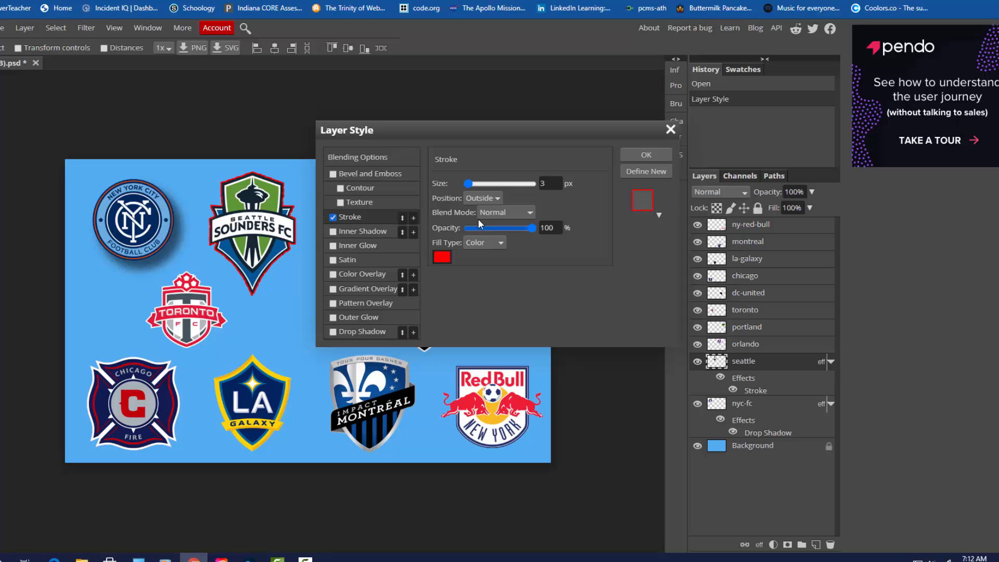
{"action": "left_click_drag", "start_coordinate": [474, 183], "coordinate": [470, 191]}
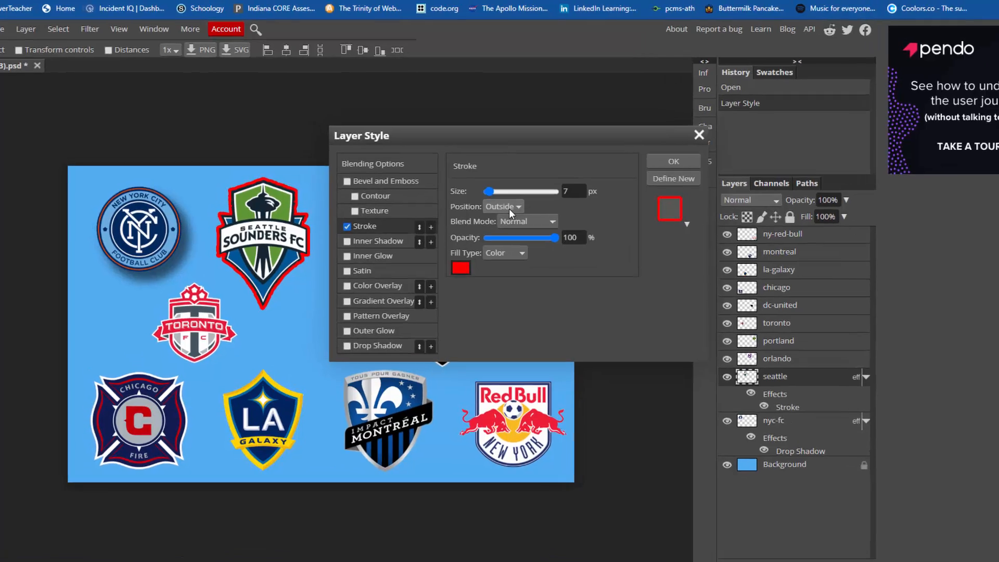
Try the Inside position for the seattle layer's stroke and return it to Outside.
{"action": "left_click", "coordinate": [488, 199]}
{"action": "left_click", "coordinate": [488, 207]}
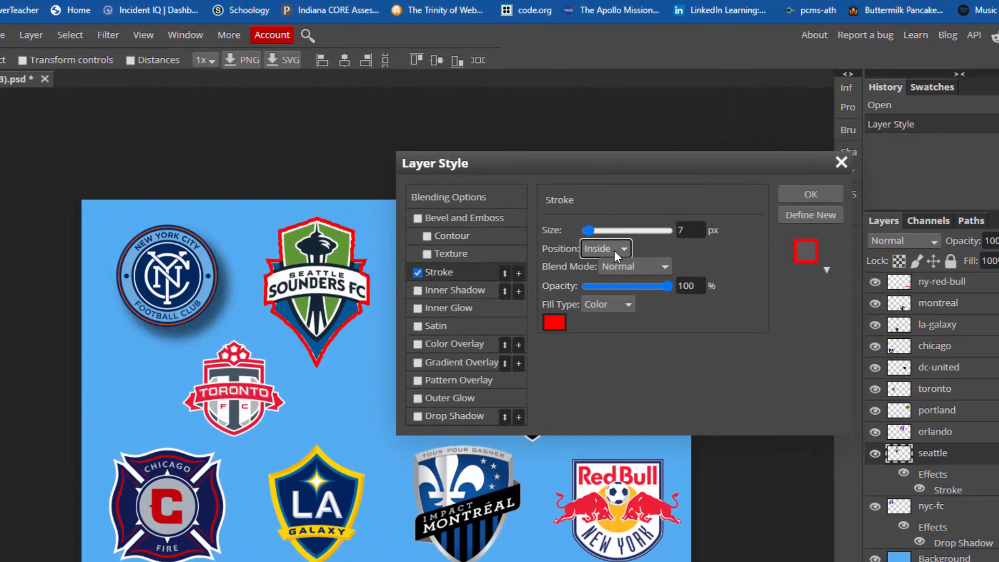
{"action": "left_click", "coordinate": [613, 251]}
{"action": "left_click", "coordinate": [609, 288]}
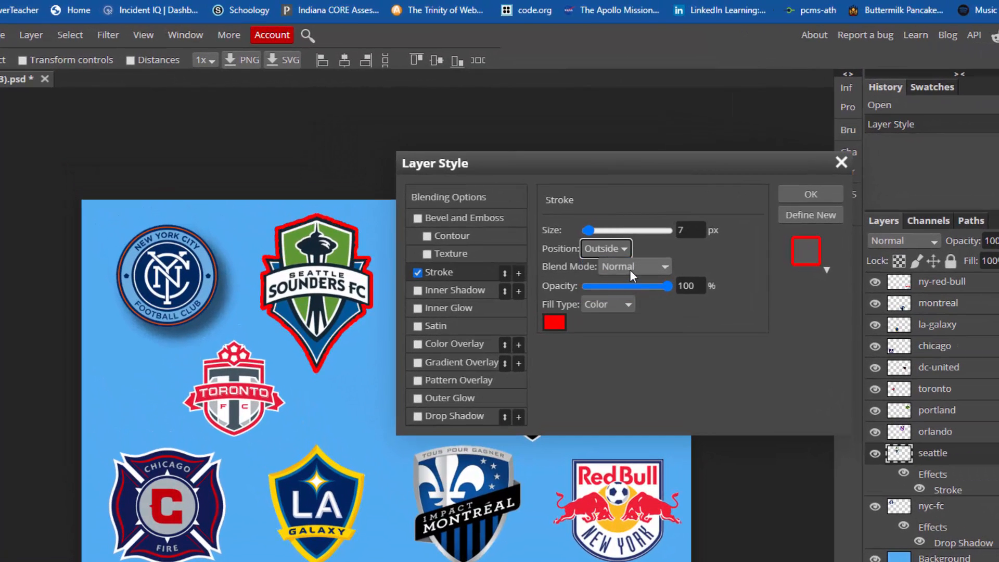
Try the Gradient and Pattern fill types on the seattle layer's stroke and return to Color.
{"action": "left_click", "coordinate": [599, 305]}
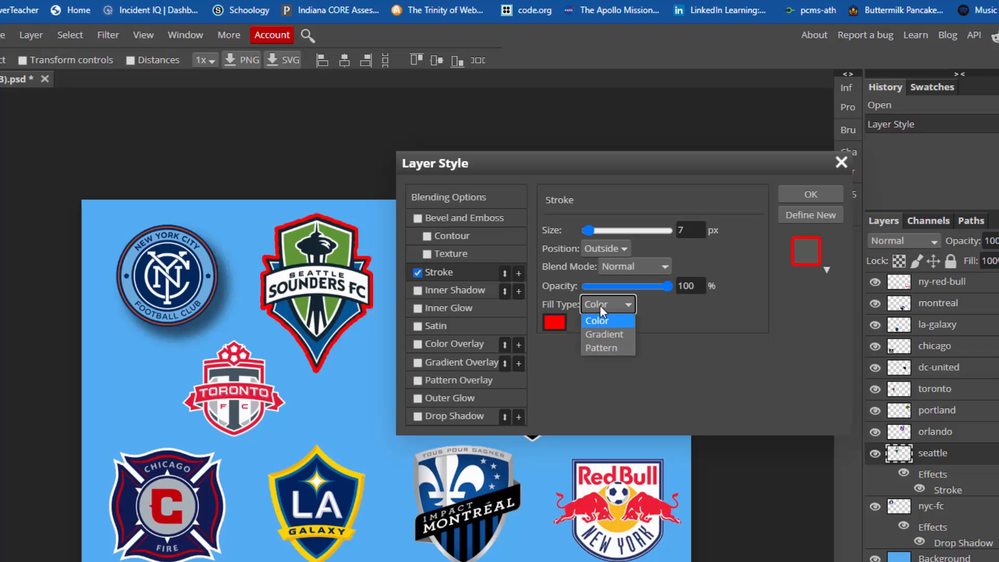
{"action": "left_click", "coordinate": [607, 336]}
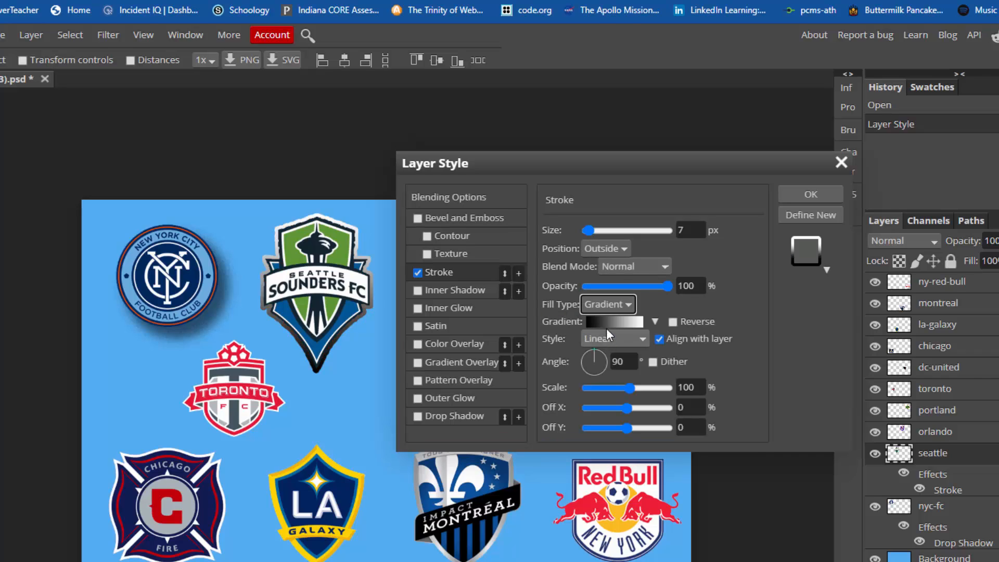
{"action": "left_click", "coordinate": [609, 307]}
{"action": "left_click", "coordinate": [605, 348]}
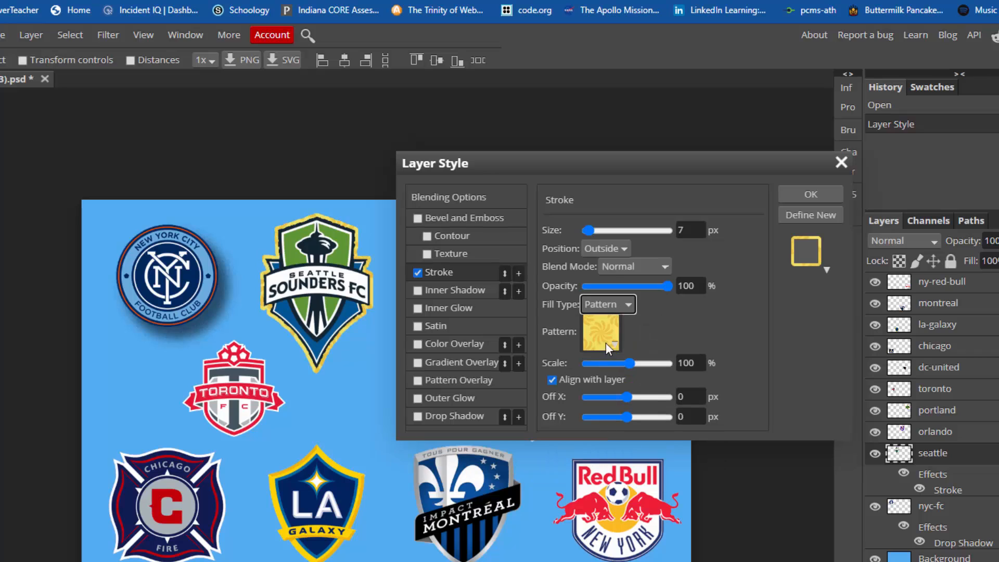
{"action": "left_click", "coordinate": [606, 308]}
{"action": "left_click", "coordinate": [605, 319]}
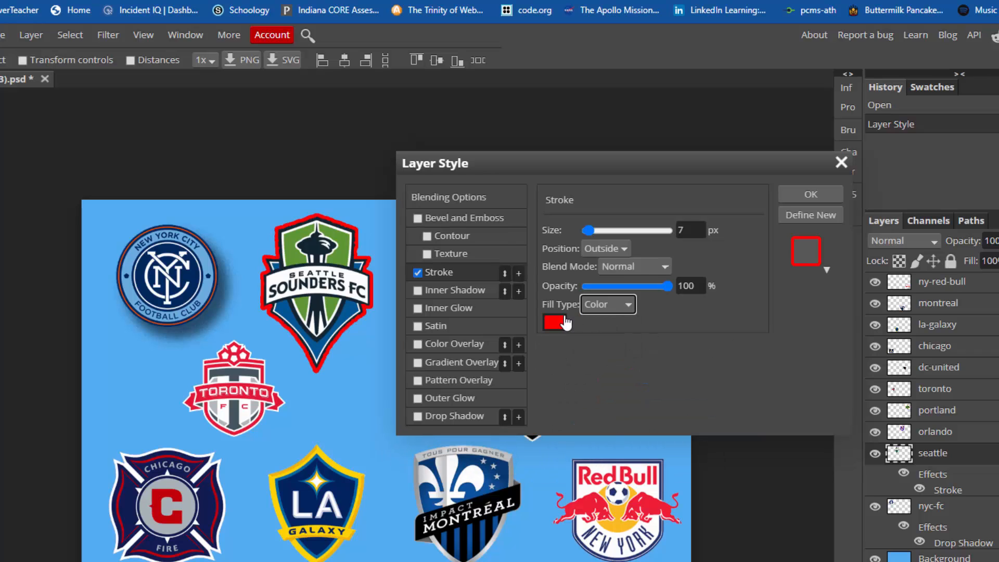
Sample the green and blue of the Seattle Sounders logo as the seattle layer's stroke color, ending on green 5d9733.
{"action": "left_click", "coordinate": [555, 322]}
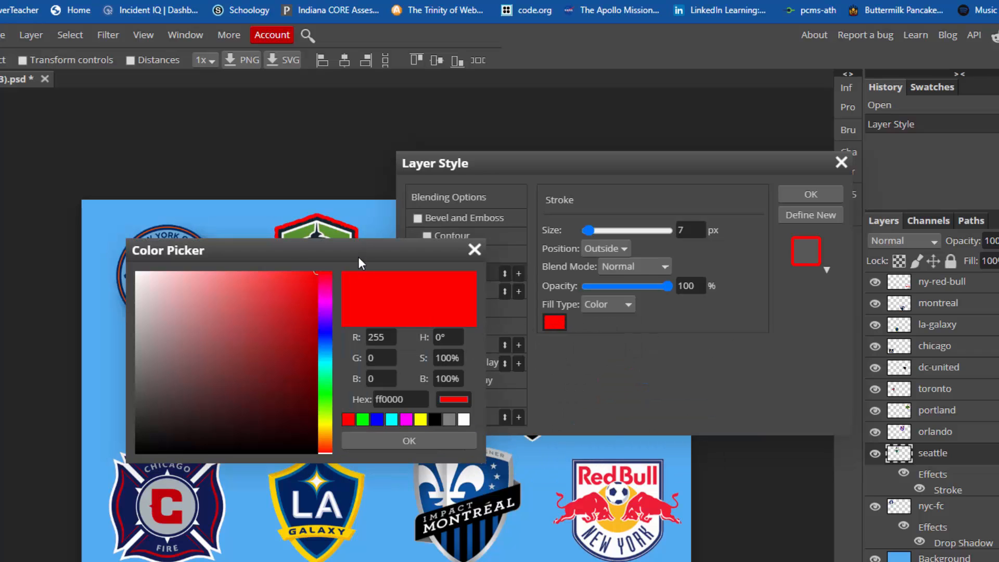
{"action": "left_click_drag", "start_coordinate": [358, 257], "coordinate": [372, 340]}
{"action": "left_click", "coordinate": [341, 255]}
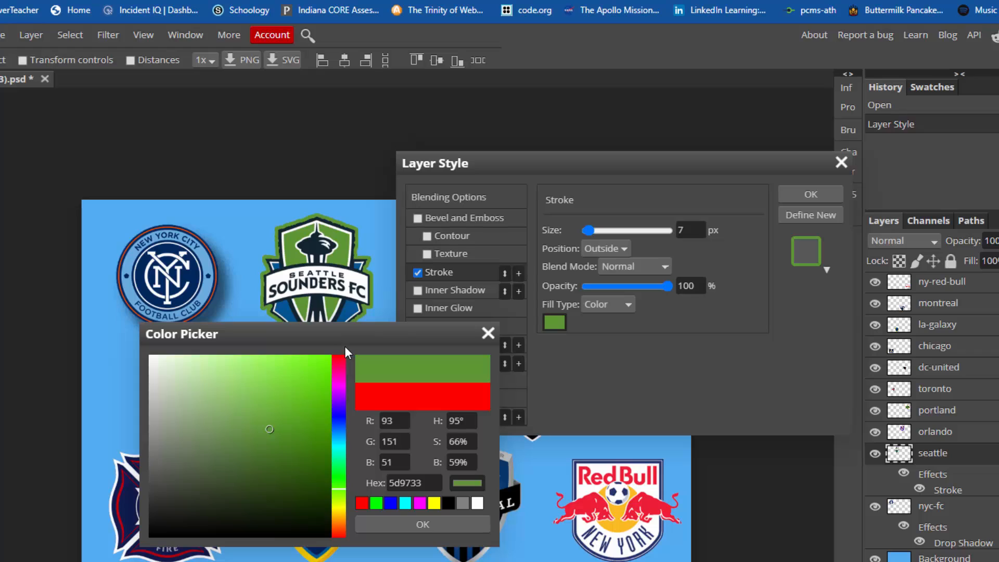
{"action": "left_click", "coordinate": [349, 308]}
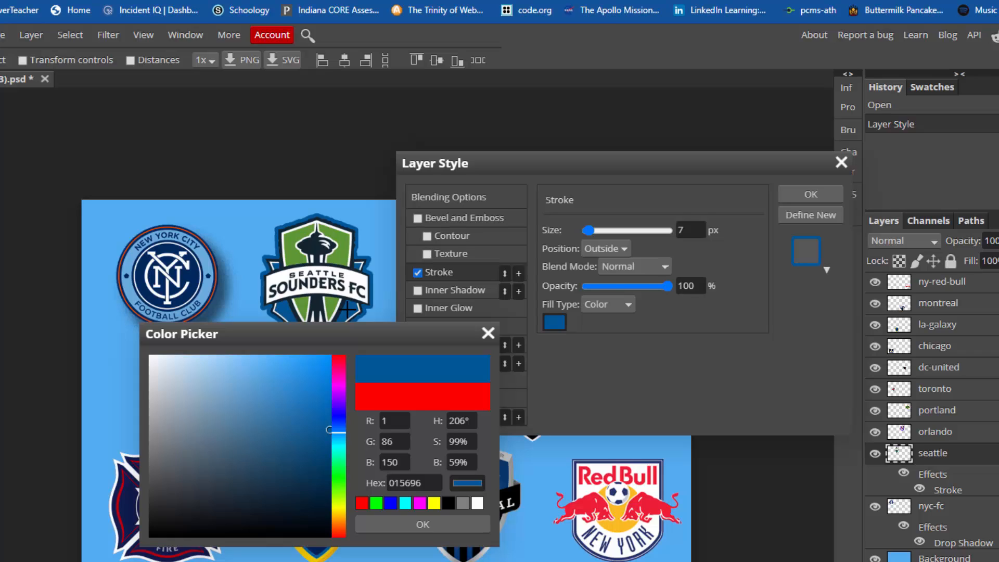
{"action": "left_click", "coordinate": [342, 258]}
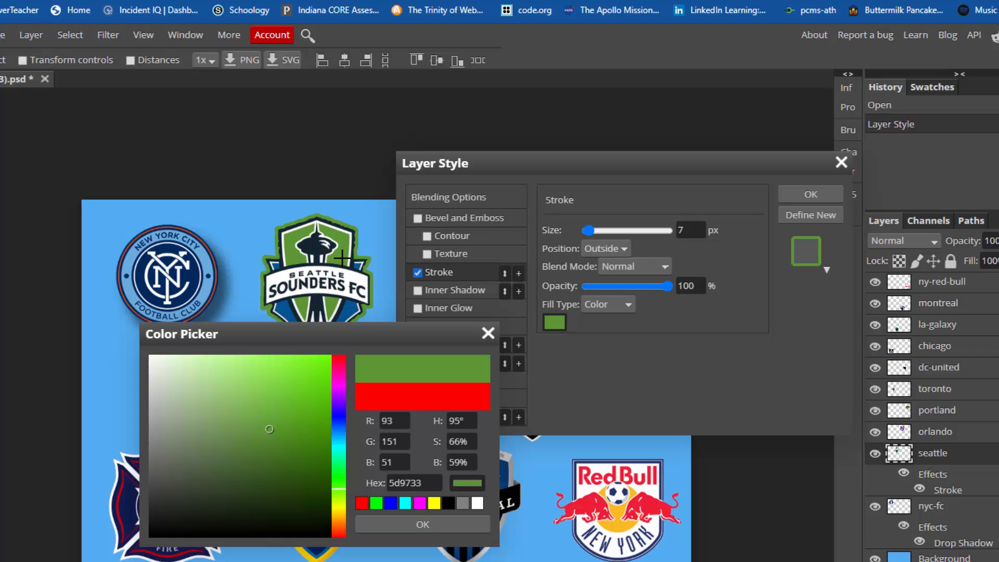
{"action": "left_click", "coordinate": [349, 310]}
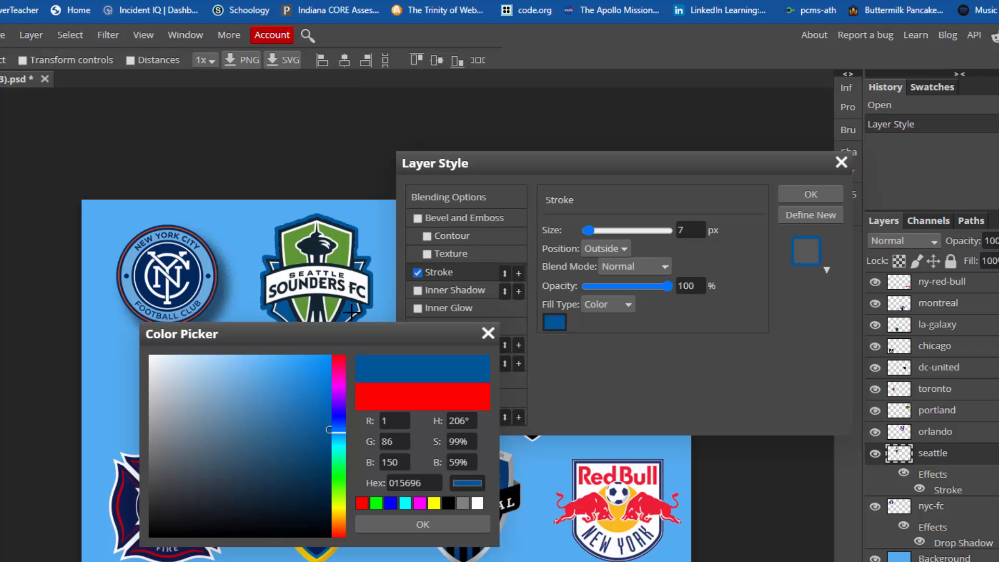
{"action": "left_click", "coordinate": [344, 245]}
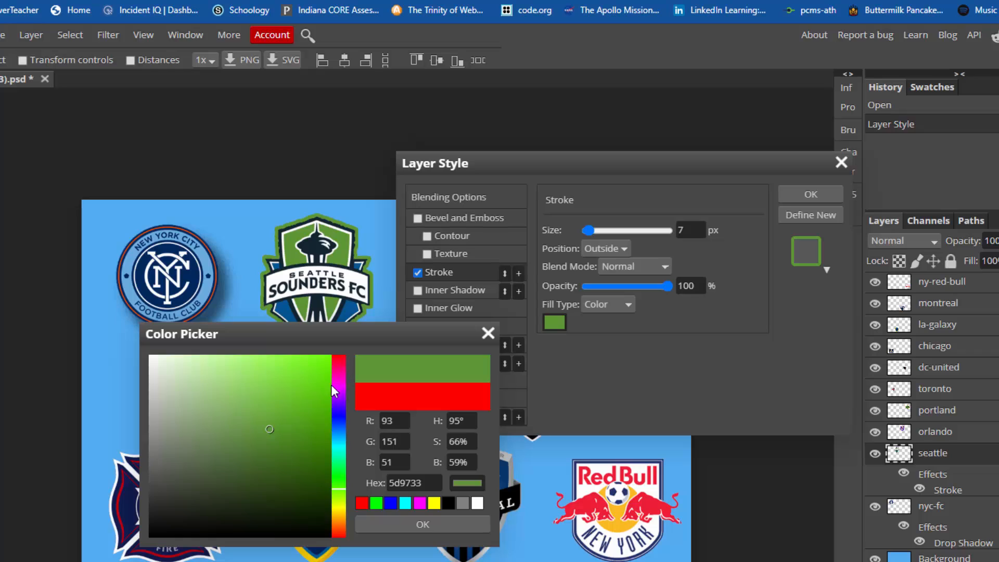
Lighten the seattle layer's stroke color to pale green b8ea93 and apply the layer style.
{"action": "left_click_drag", "start_coordinate": [275, 425], "coordinate": [217, 370]}
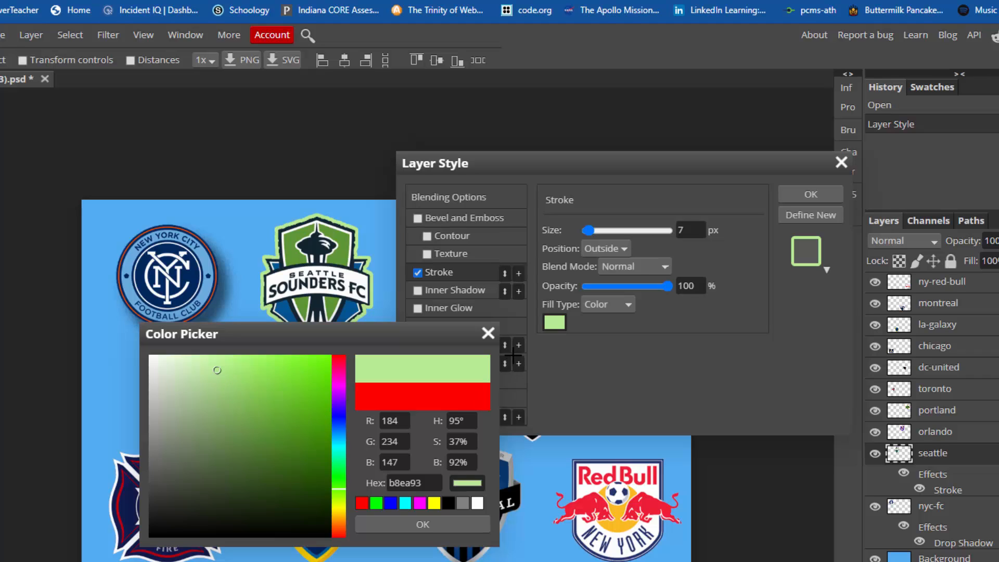
{"action": "left_click", "coordinate": [413, 522]}
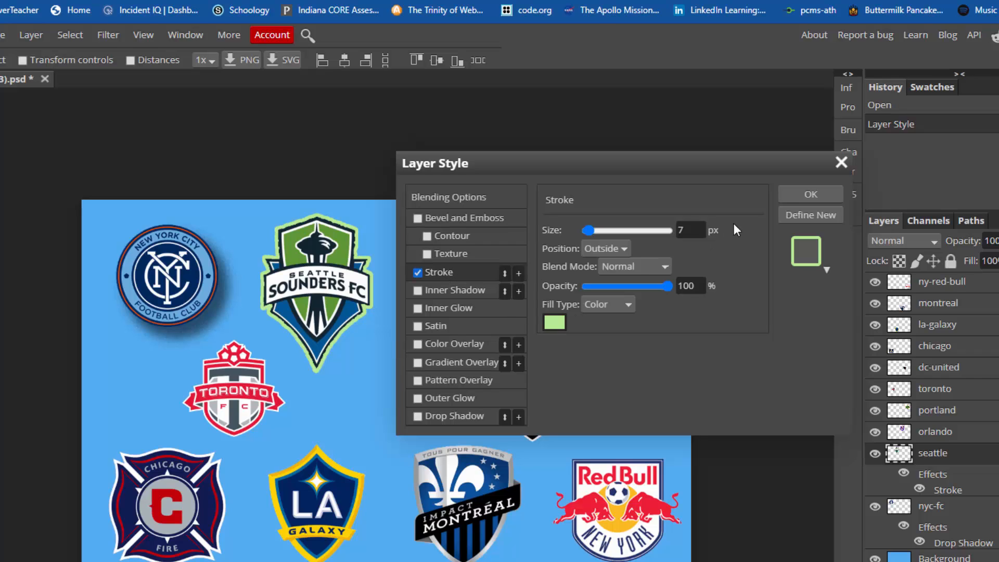
{"action": "left_click", "coordinate": [790, 194]}
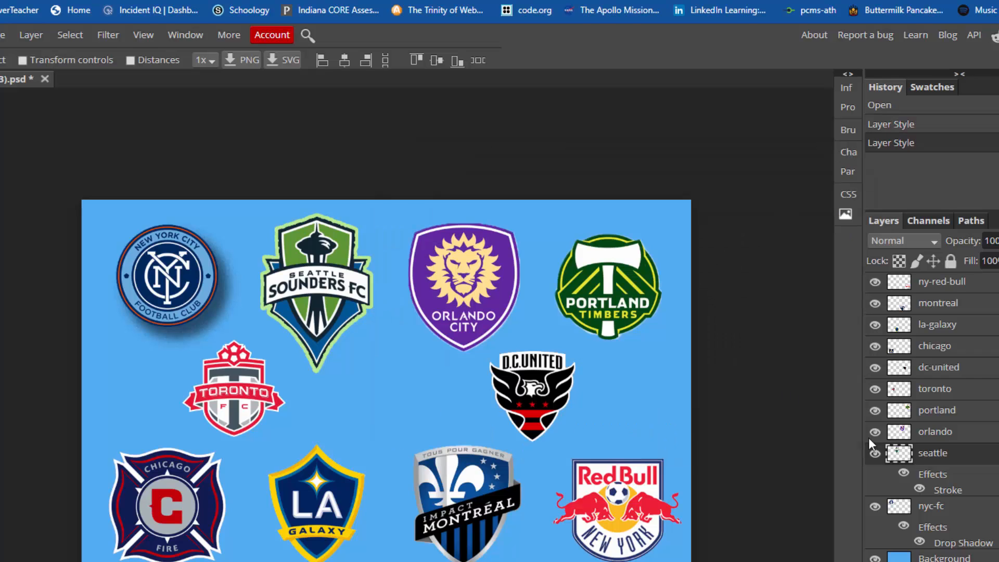
Add an Outer Bevel style of Bevel and Emboss to the orlando layer with depth 200%, size 20 px and soften 4 px.
{"action": "left_click", "coordinate": [936, 433]}
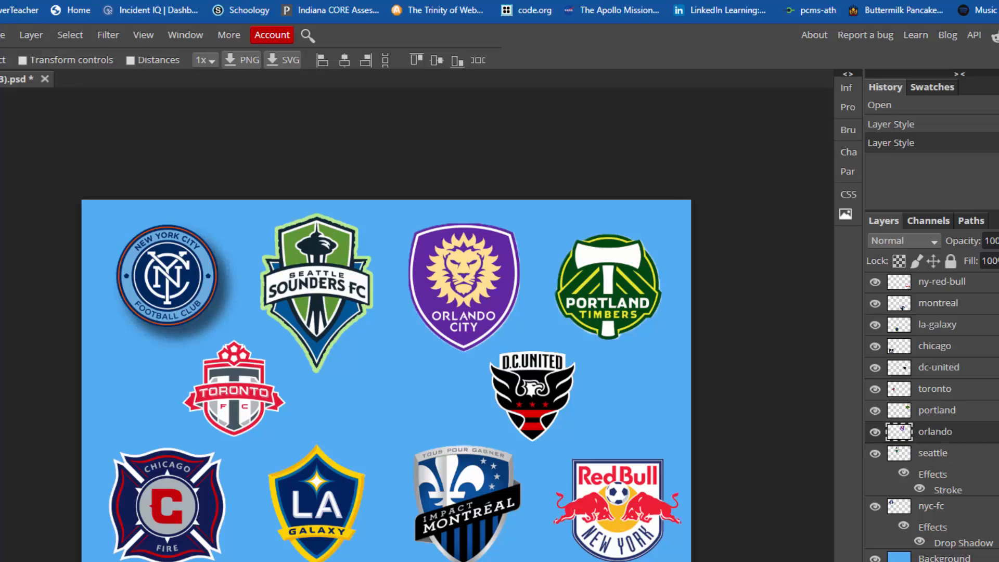
{"action": "left_click", "coordinate": [951, 561]}
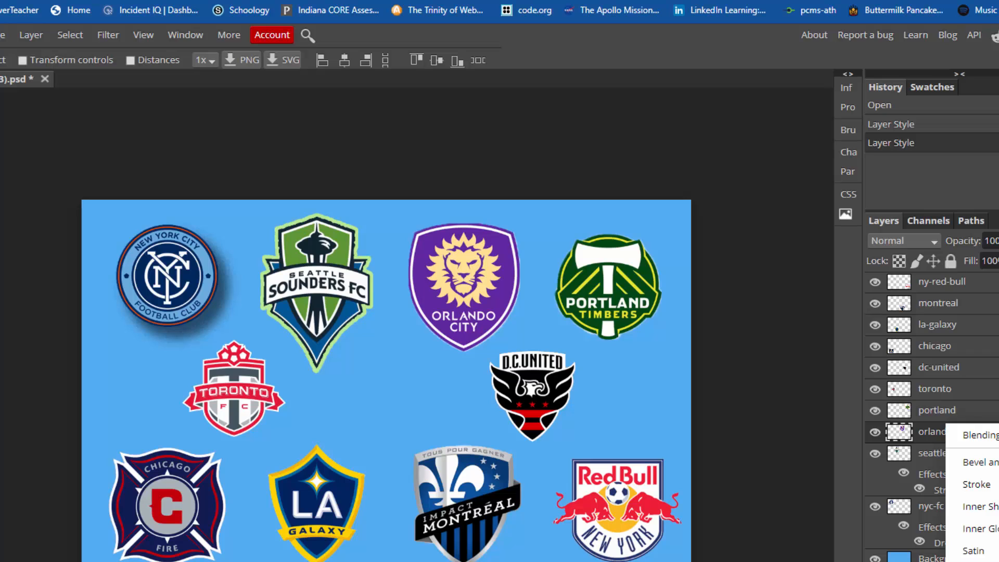
{"action": "left_click", "coordinate": [978, 462]}
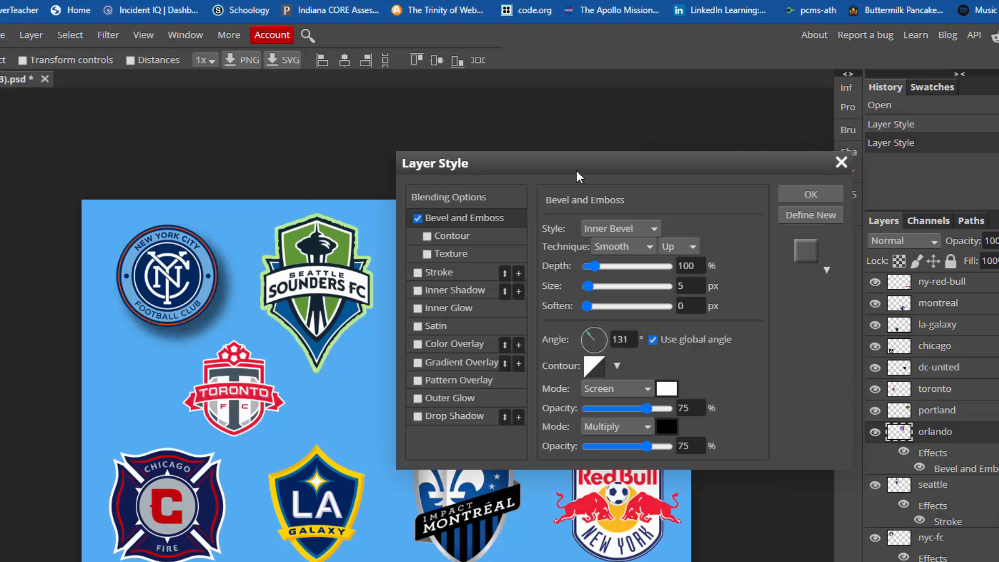
{"action": "left_click_drag", "start_coordinate": [573, 166], "coordinate": [713, 222]}
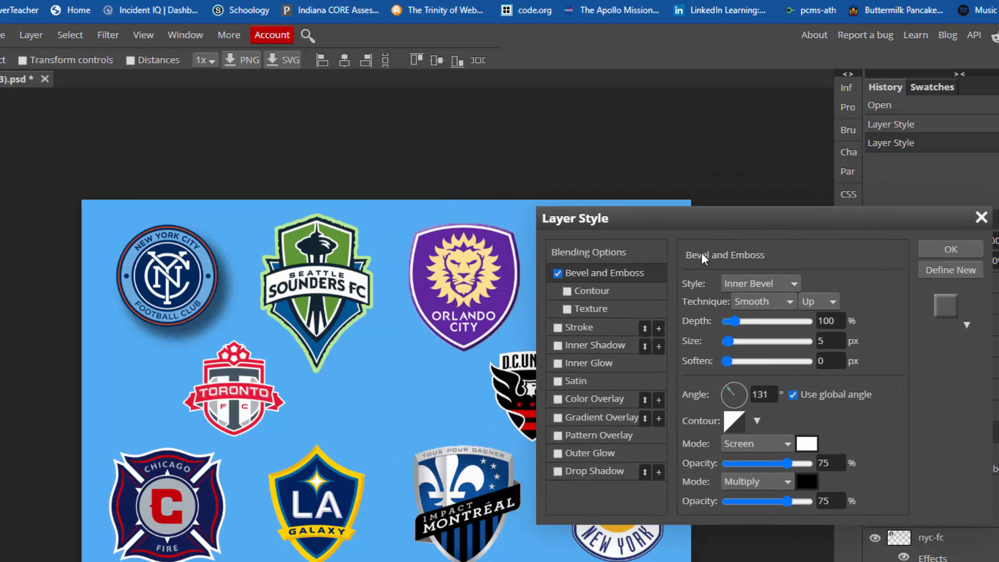
{"action": "left_click", "coordinate": [744, 280]}
{"action": "left_click", "coordinate": [750, 303]}
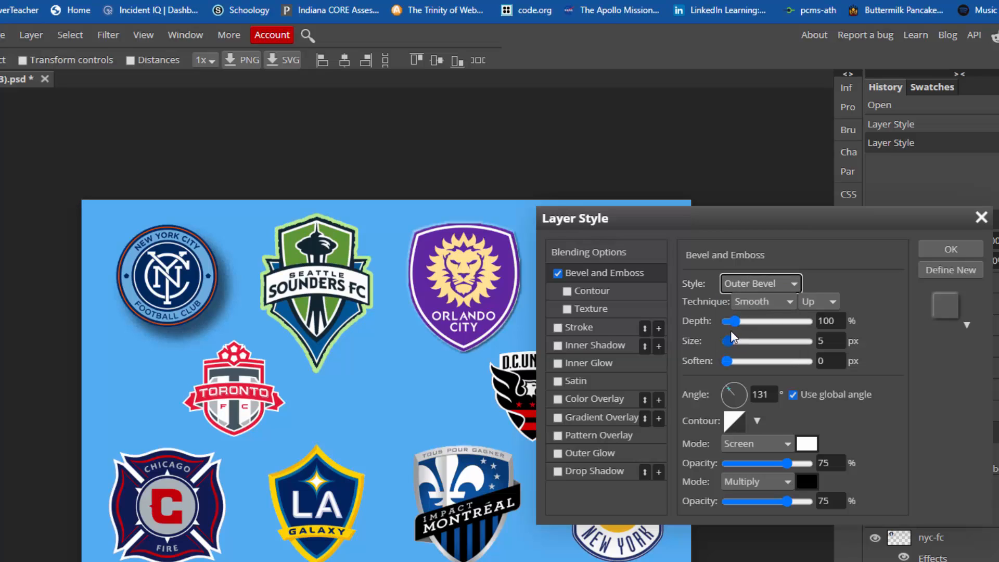
{"action": "left_click_drag", "start_coordinate": [733, 321], "coordinate": [742, 357]}
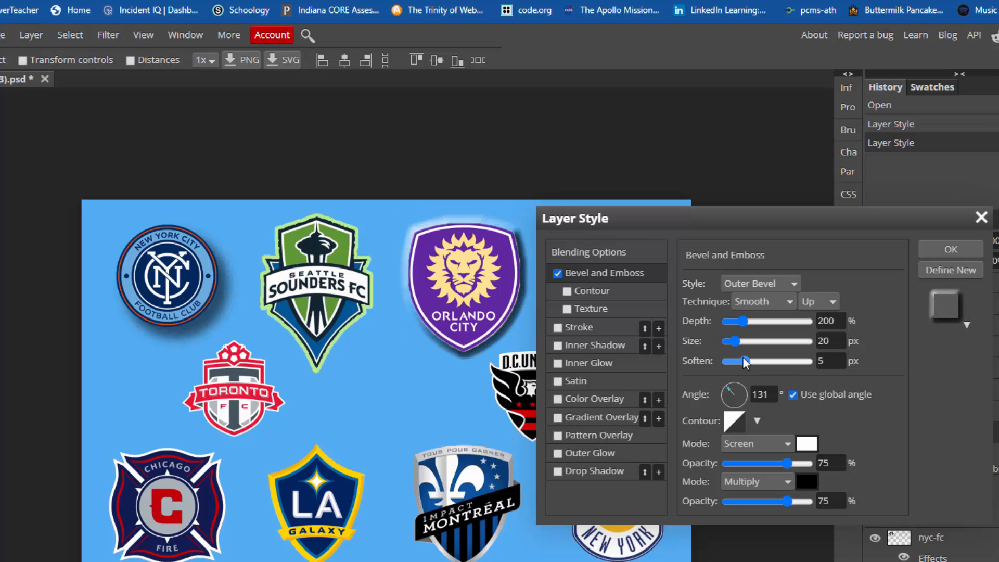
Reshape the orlando bevel's contour into a smooth curve with a flat middle, placing a point at 64% in, 65% out, and apply the style.
{"action": "left_click", "coordinate": [735, 420]}
{"action": "mouse_move", "coordinate": [253, 352]}
{"action": "left_mouse_down"}
{"action": "mouse_move", "coordinate": [274, 383]}
{"action": "mouse_move", "coordinate": [214, 346]}
{"action": "mouse_move", "coordinate": [247, 319]}
{"action": "mouse_move", "coordinate": [257, 349]}
{"action": "left_mouse_up"}
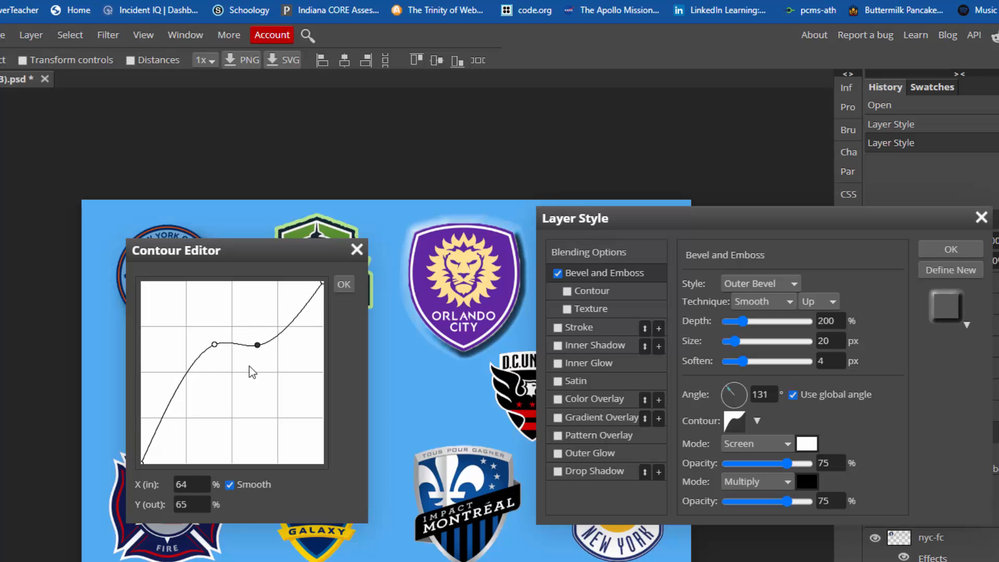
{"action": "left_click", "coordinate": [343, 284]}
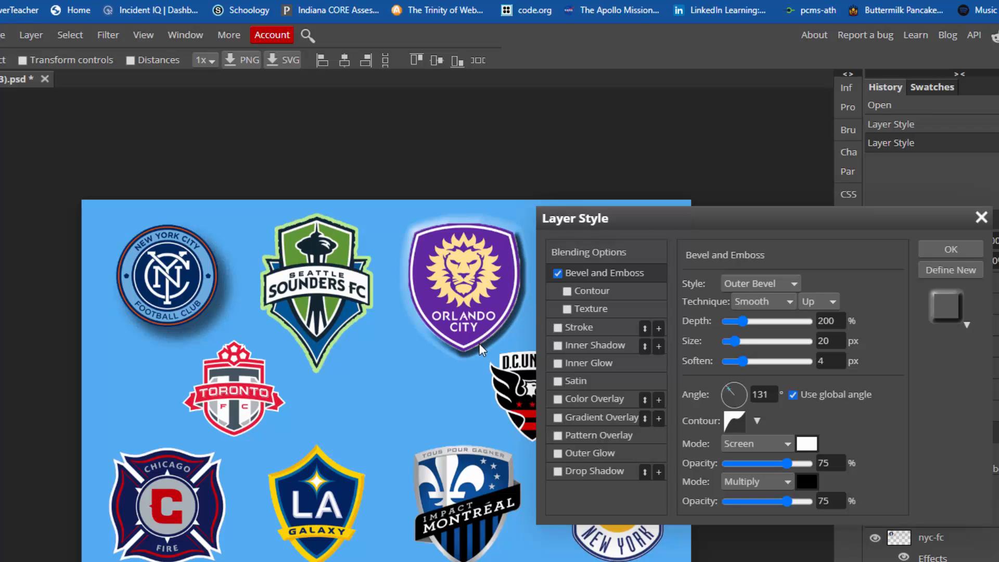
{"action": "left_click_drag", "start_coordinate": [674, 218], "coordinate": [671, 219]}
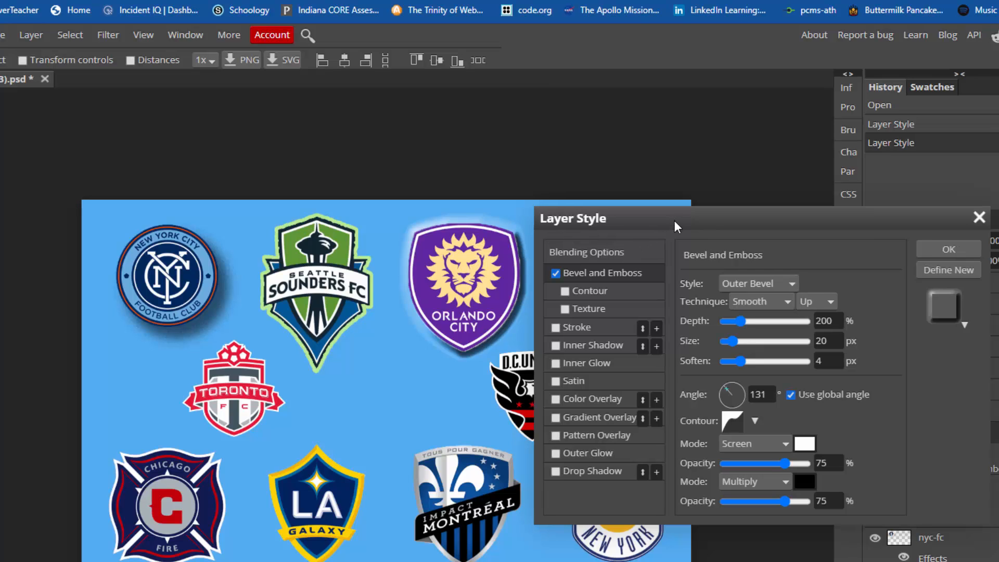
{"action": "left_click", "coordinate": [932, 250]}
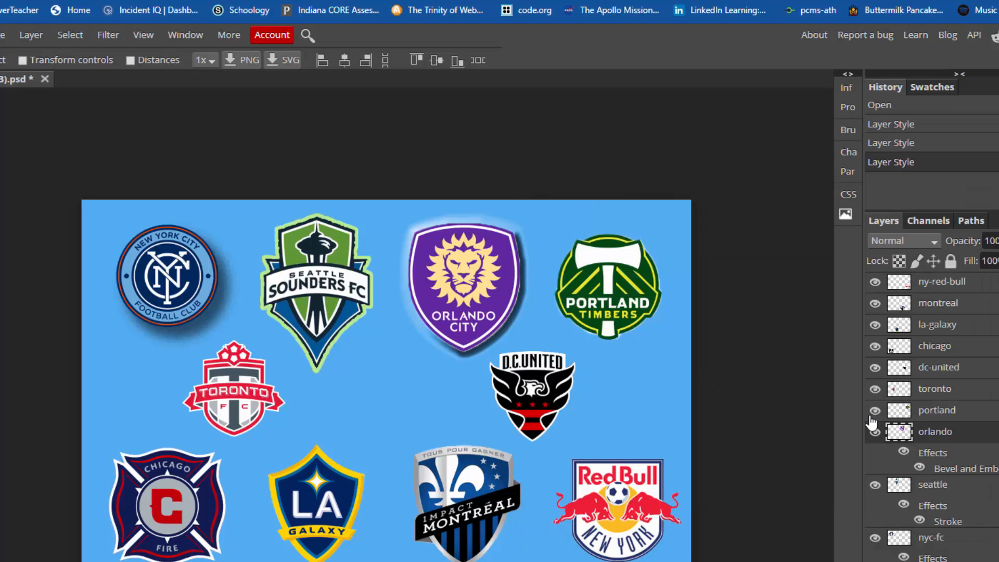
Add a Drop Shadow layer style to the portland layer, keeping the offered settings, and apply it.
{"action": "left_click", "coordinate": [937, 414]}
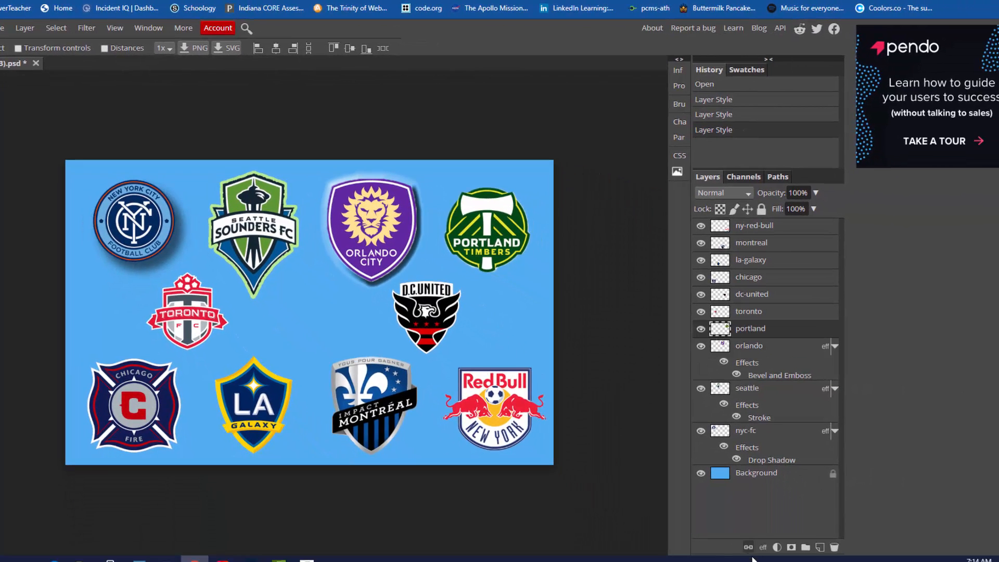
{"action": "left_click", "coordinate": [763, 547]}
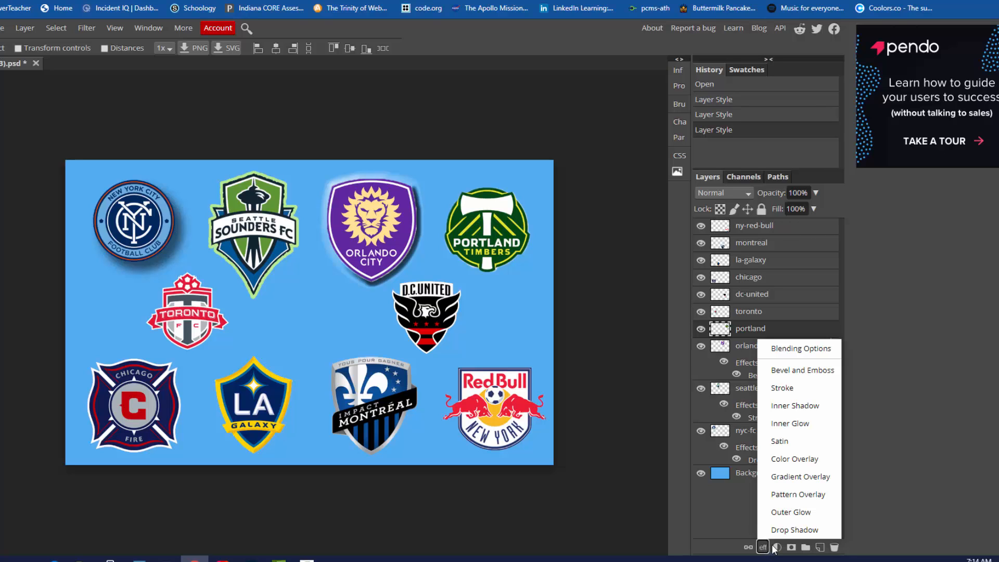
{"action": "left_click", "coordinate": [775, 533]}
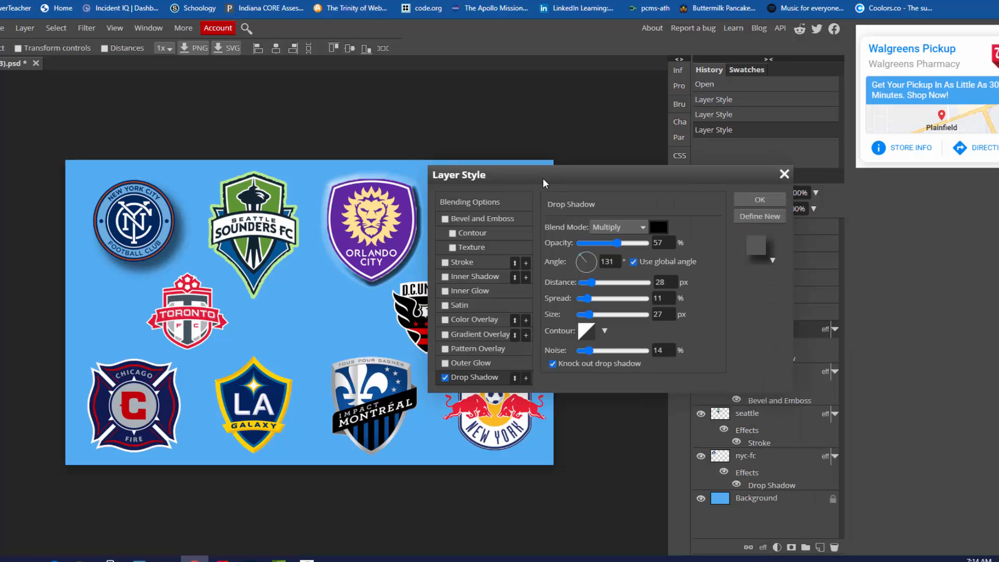
{"action": "left_click_drag", "start_coordinate": [542, 178], "coordinate": [659, 161]}
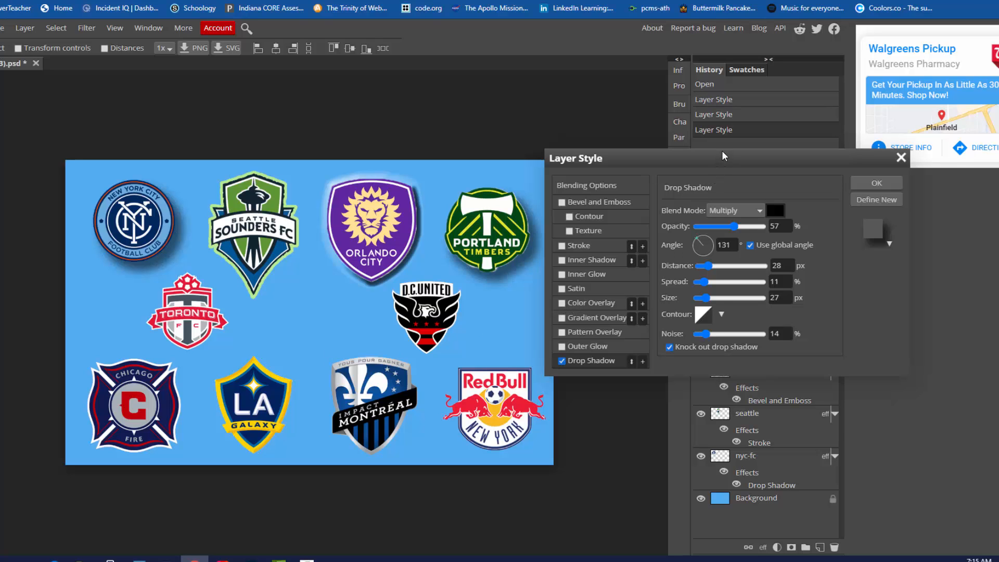
{"action": "left_click_drag", "start_coordinate": [722, 151], "coordinate": [250, 154]}
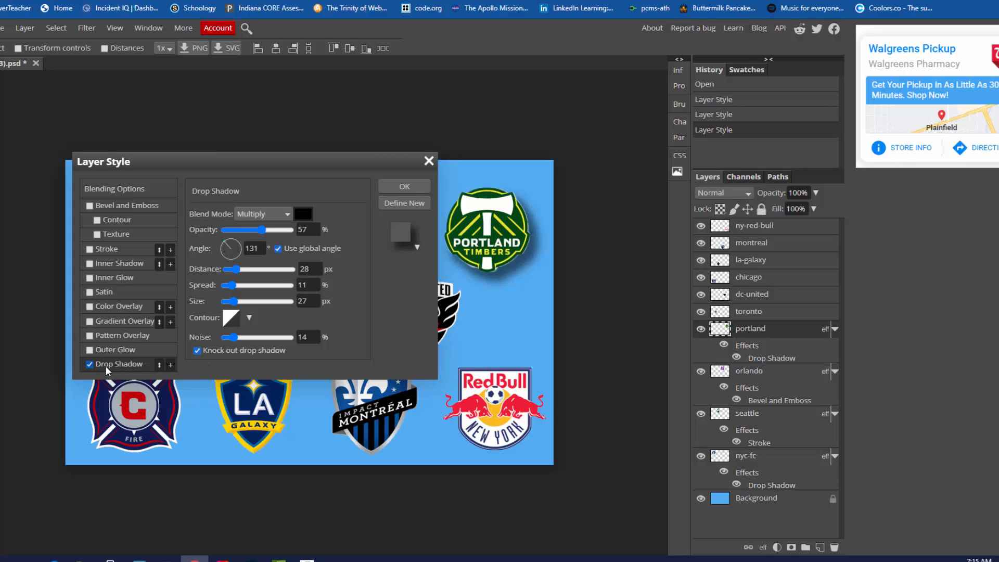
{"action": "left_click", "coordinate": [403, 187]}
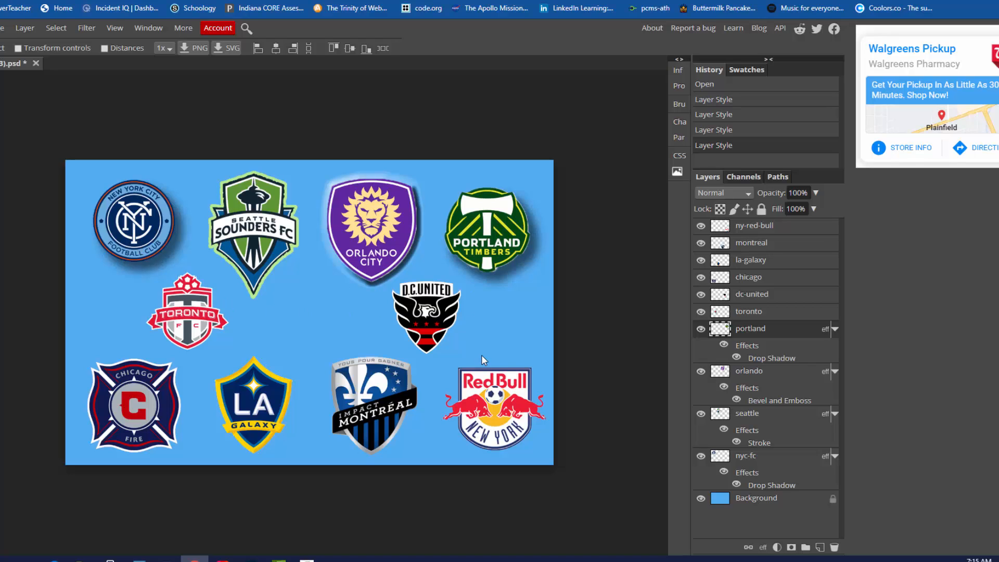
Add an Outer Glow layer style to the toronto layer with spread 18% and size 63 px.
{"action": "left_click", "coordinate": [755, 312]}
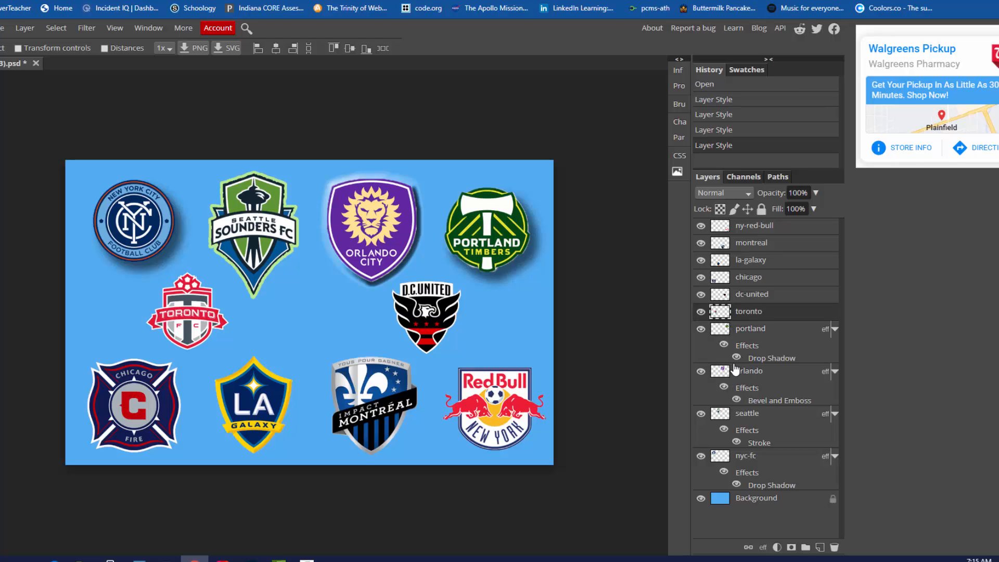
{"action": "left_click", "coordinate": [762, 548]}
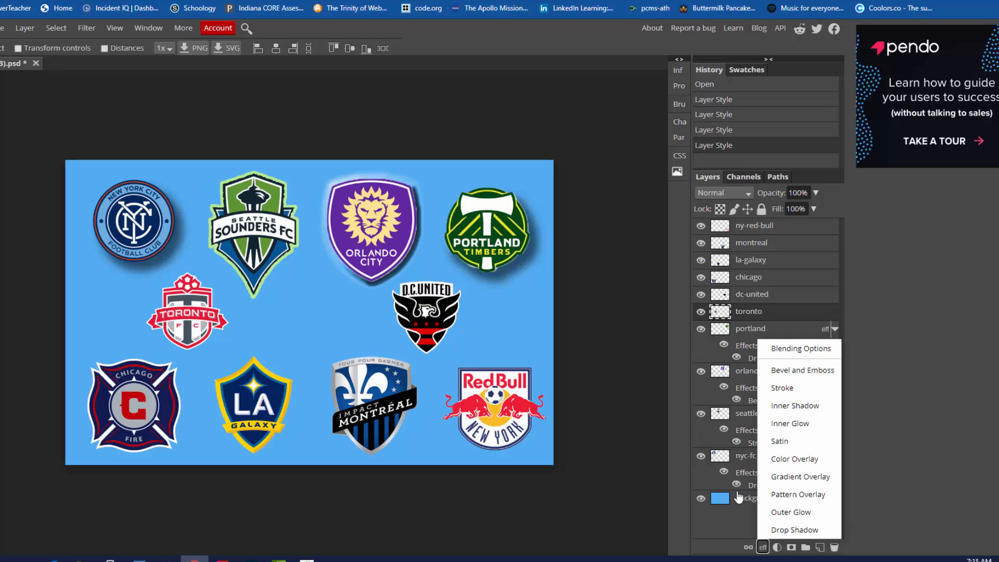
{"action": "left_click", "coordinate": [785, 512]}
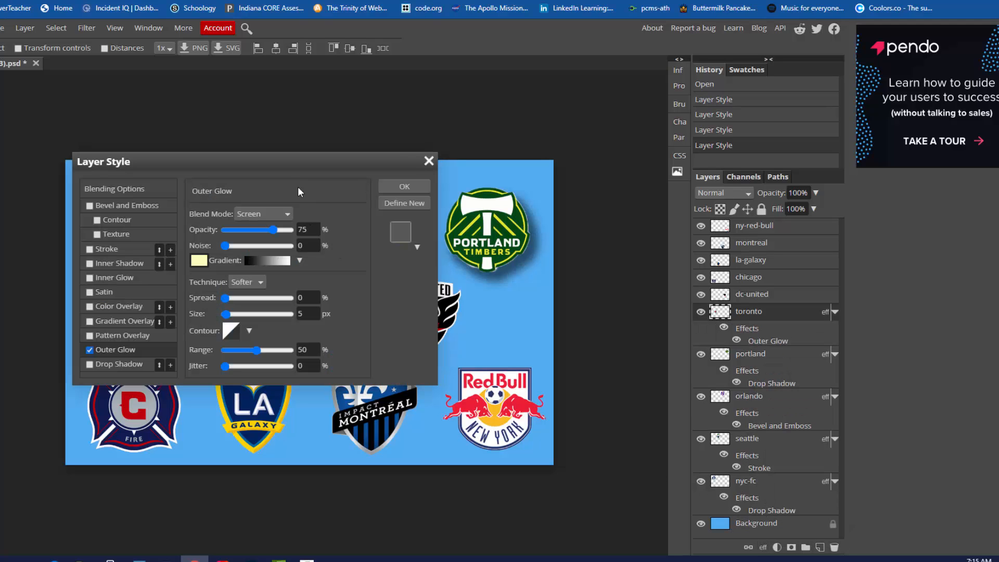
{"action": "left_click_drag", "start_coordinate": [284, 164], "coordinate": [463, 156]}
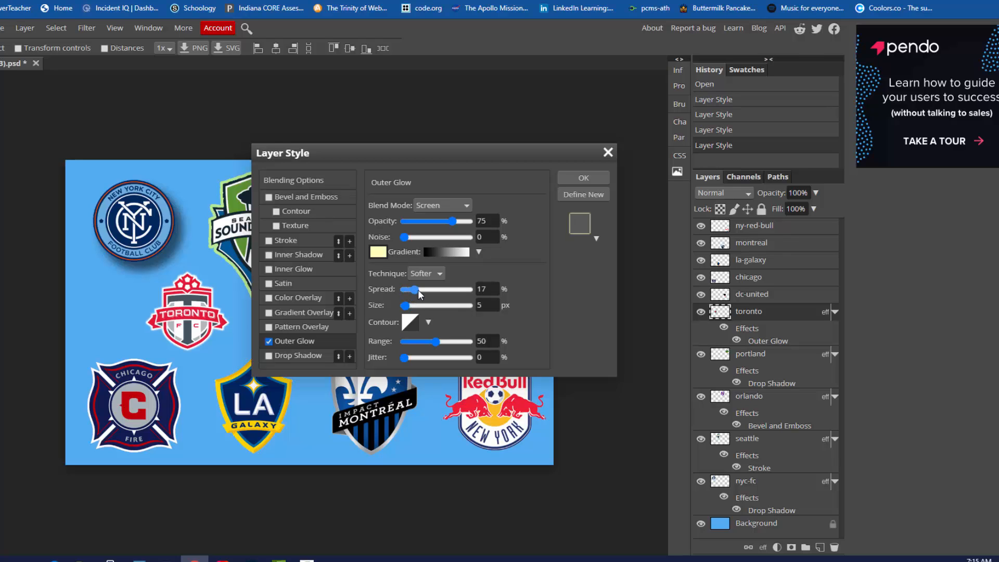
{"action": "mouse_move", "coordinate": [404, 289]}
{"action": "left_mouse_down"}
{"action": "mouse_move", "coordinate": [419, 289]}
{"action": "mouse_move", "coordinate": [417, 307]}
{"action": "mouse_move", "coordinate": [427, 307]}
{"action": "mouse_move", "coordinate": [440, 288]}
{"action": "mouse_move", "coordinate": [415, 290]}
{"action": "left_mouse_up"}
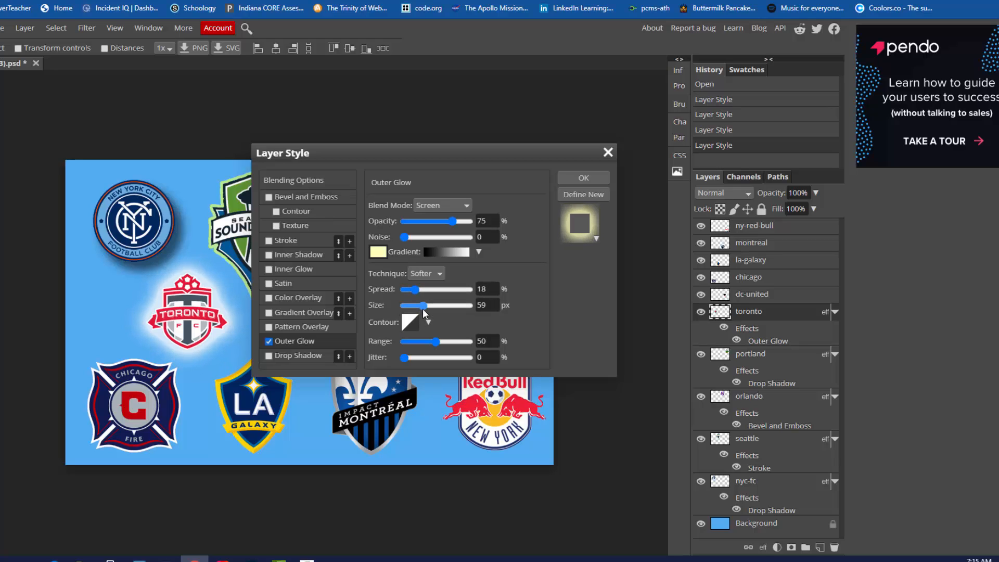
{"action": "left_click_drag", "start_coordinate": [420, 308], "coordinate": [425, 307]}
Set the toronto layer's outer glow to Normal blend mode with 28% noise.
{"action": "left_click", "coordinate": [448, 204]}
{"action": "left_click", "coordinate": [439, 216]}
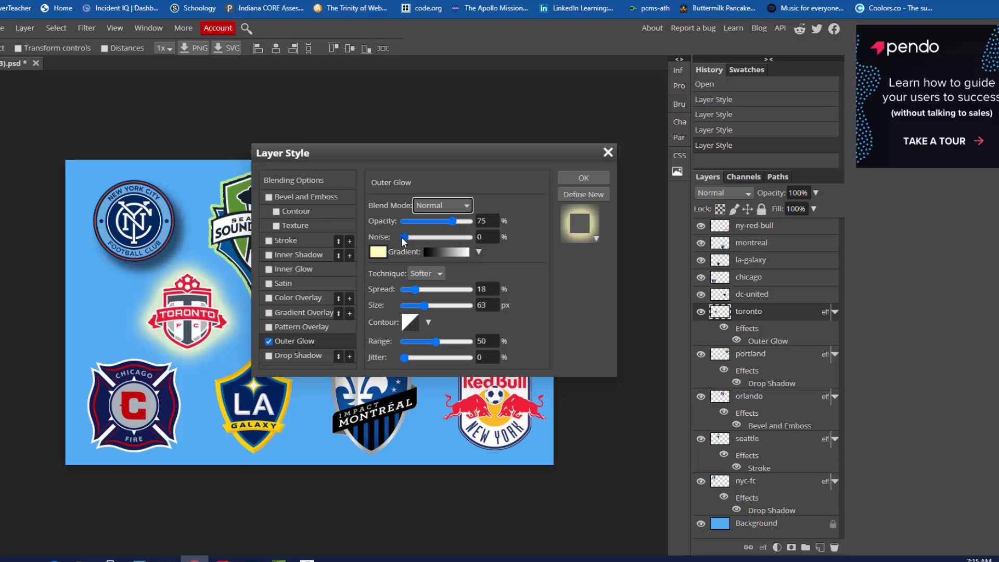
{"action": "left_click_drag", "start_coordinate": [407, 236], "coordinate": [423, 237]}
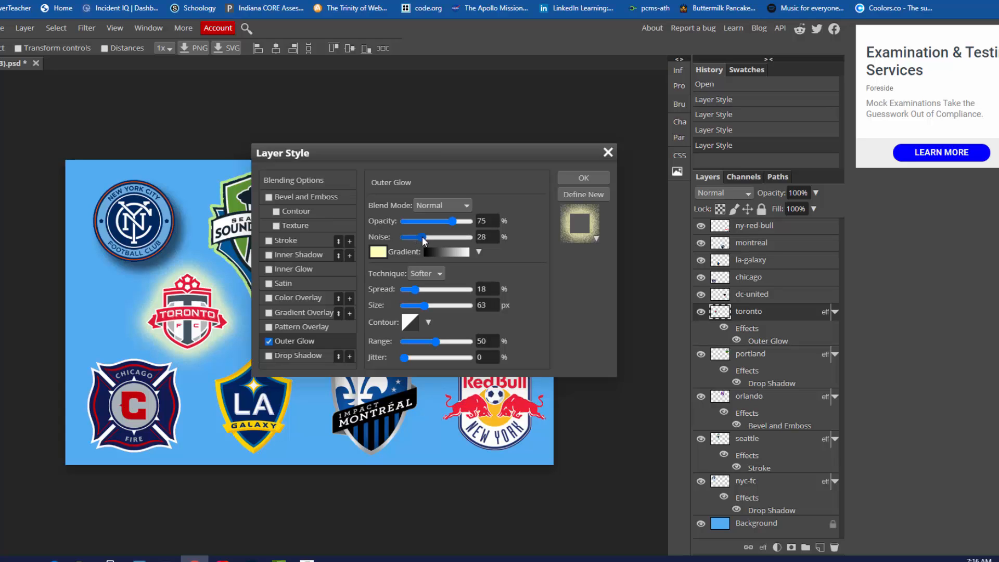
Try black (000000) as the colour of the toronto layer's outer glow.
{"action": "left_click", "coordinate": [378, 252]}
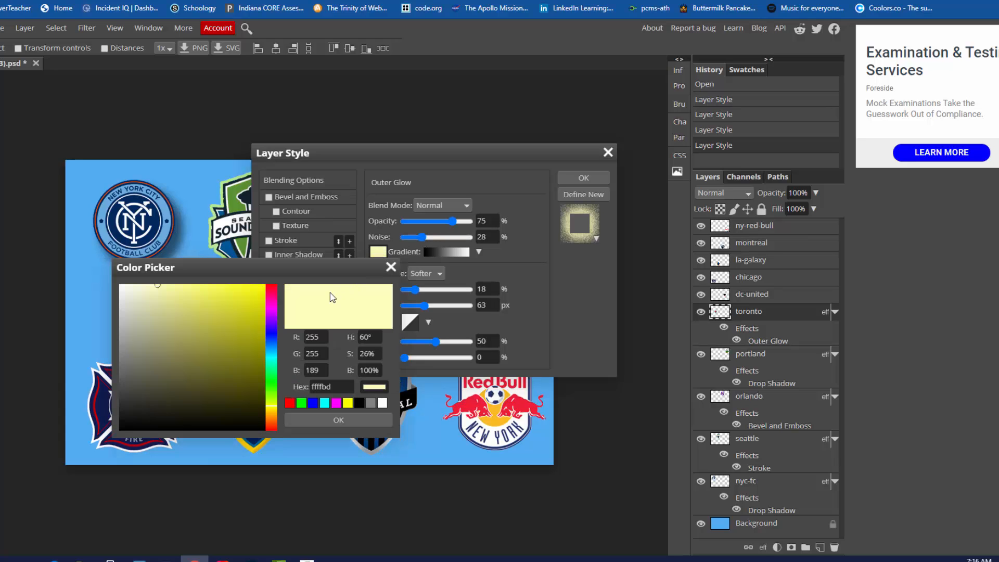
{"action": "left_click_drag", "start_coordinate": [254, 298], "coordinate": [290, 281]}
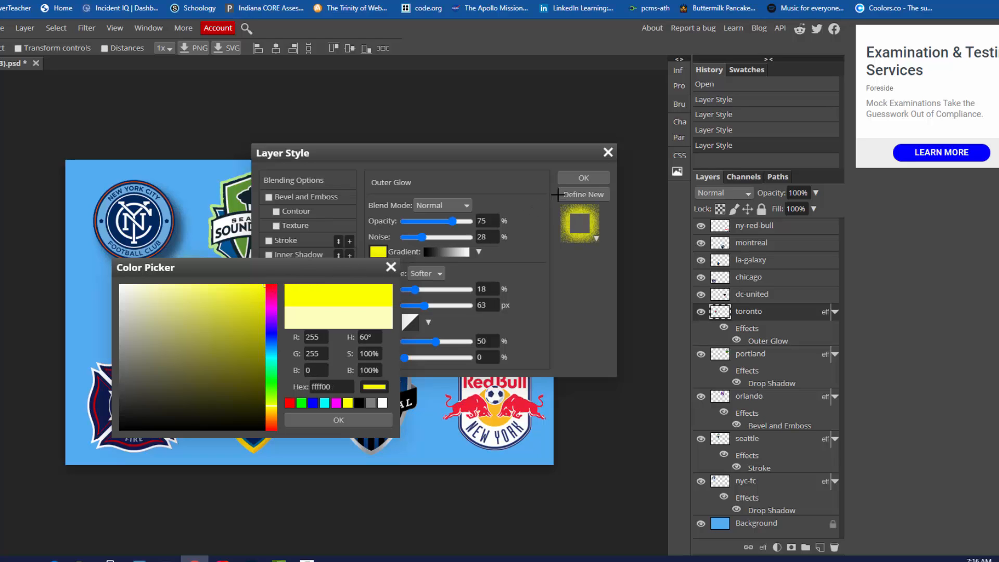
{"action": "left_click_drag", "start_coordinate": [571, 182], "coordinate": [568, 183]}
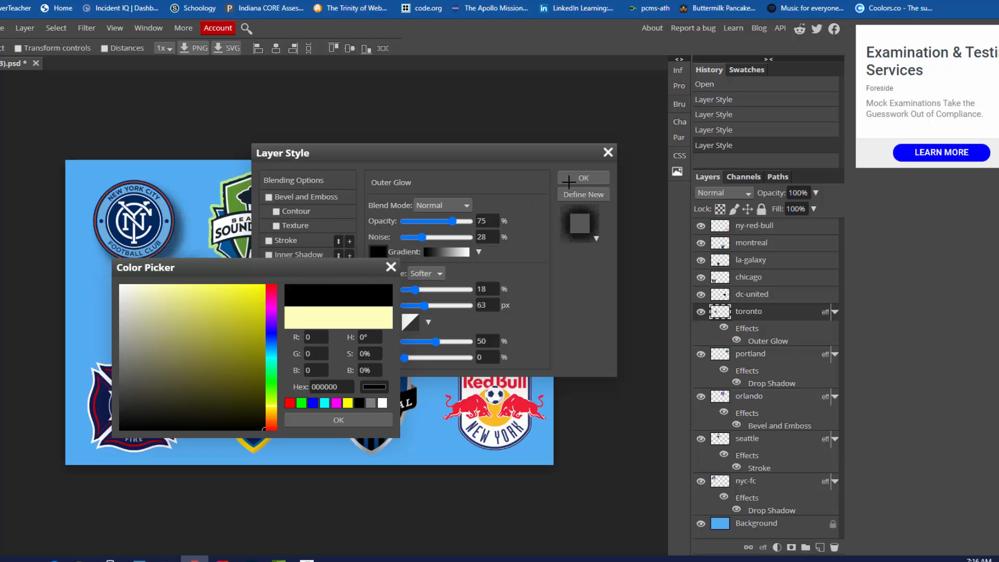
{"action": "left_click", "coordinate": [338, 419]}
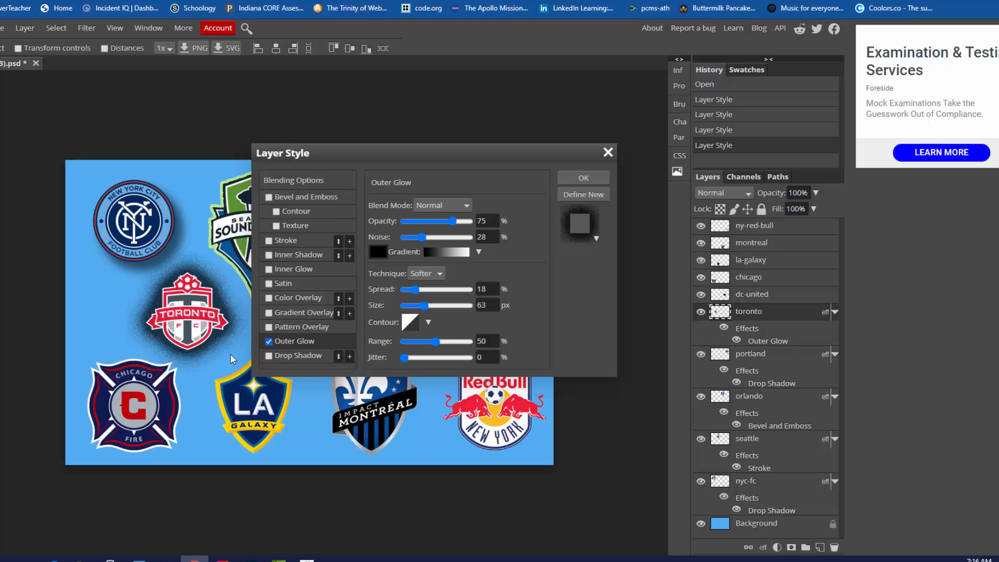
Set the toronto layer's outer glow colour to the red sampled from its logo (e31937) and apply the layer style.
{"action": "left_click", "coordinate": [379, 253]}
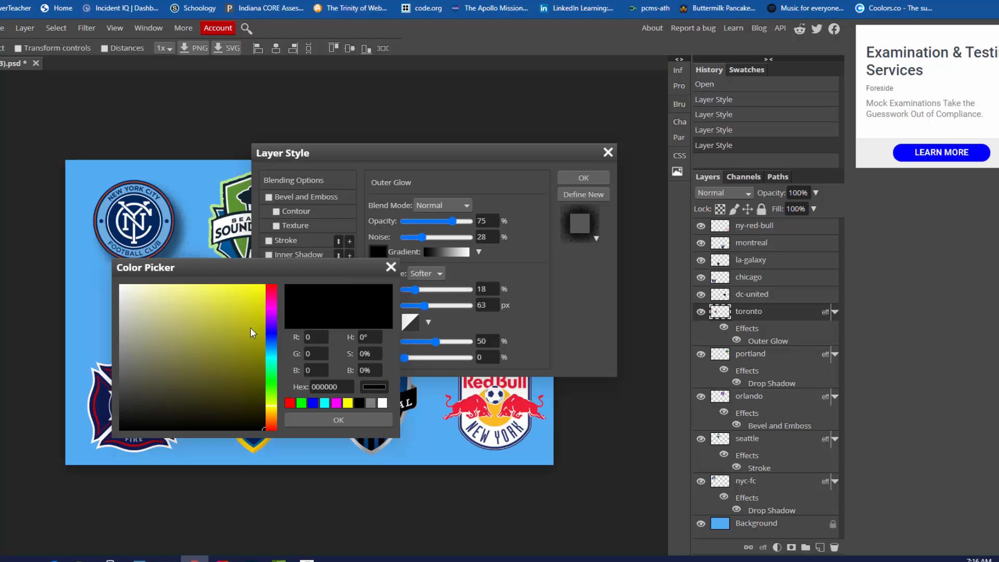
{"action": "left_click_drag", "start_coordinate": [255, 267], "coordinate": [398, 295]}
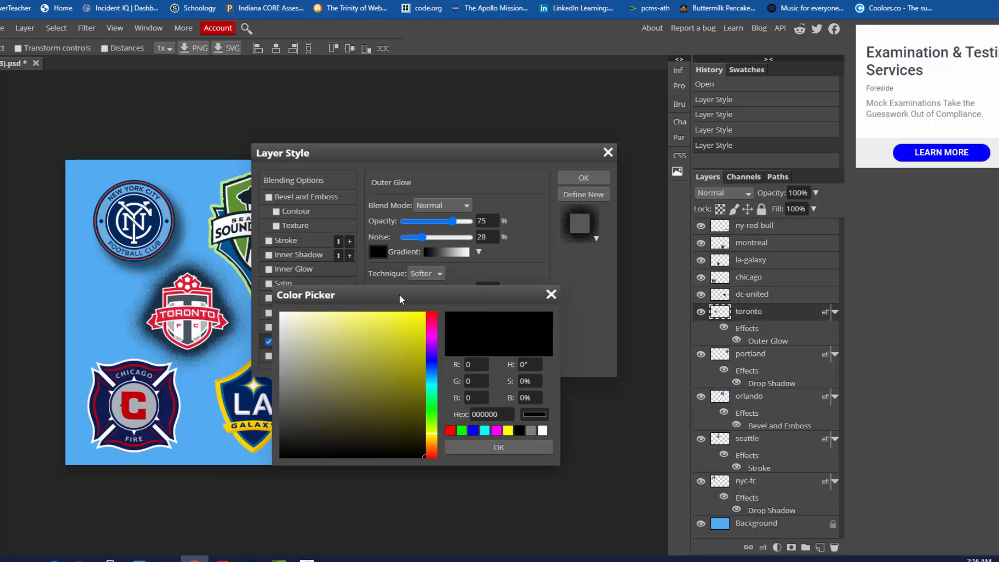
{"action": "left_click", "coordinate": [203, 298]}
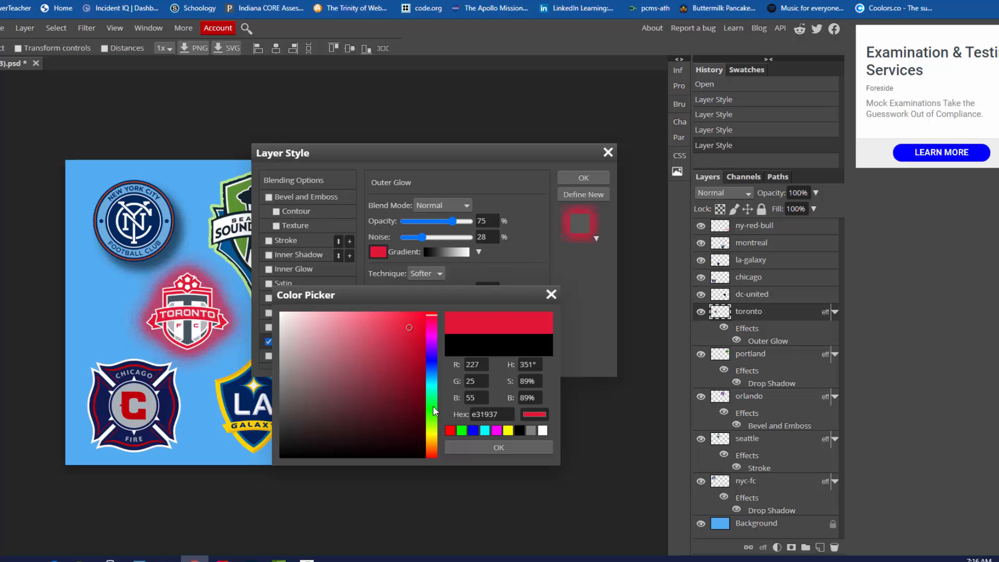
{"action": "left_click", "coordinate": [493, 448]}
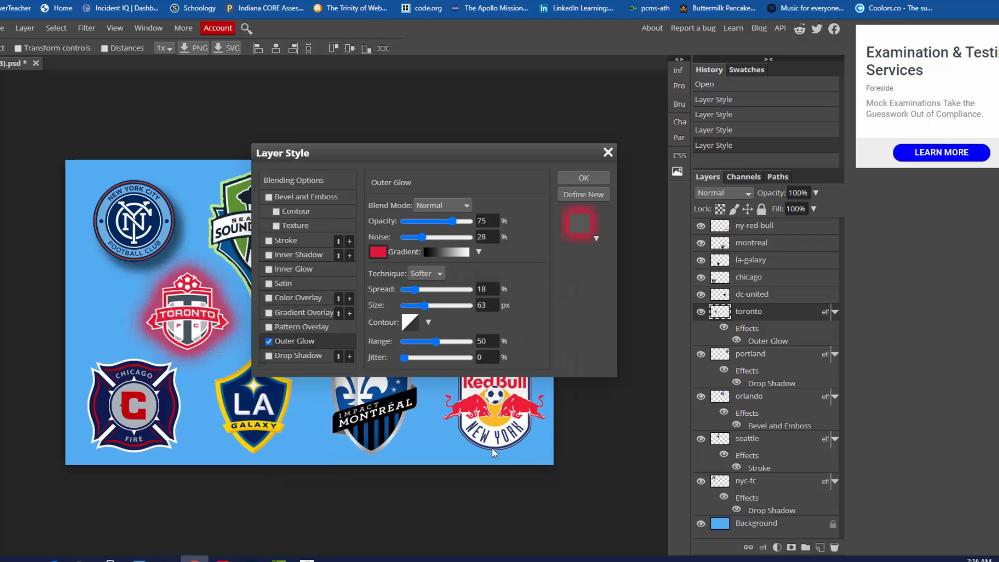
{"action": "left_click", "coordinate": [574, 182]}
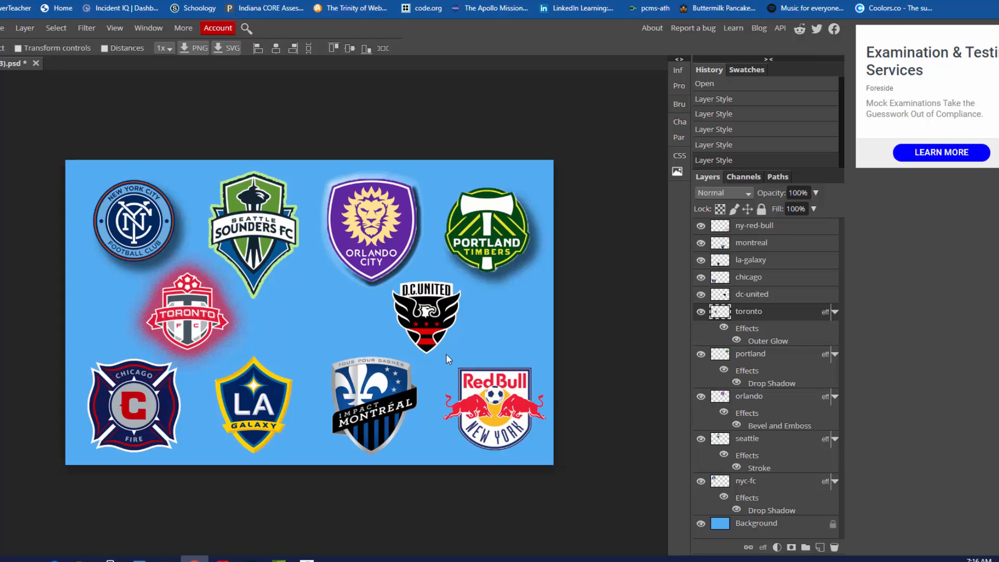
Add a Stroke layer style to the dc-united layer and set its colour to black (000000).
{"action": "left_click", "coordinate": [765, 297]}
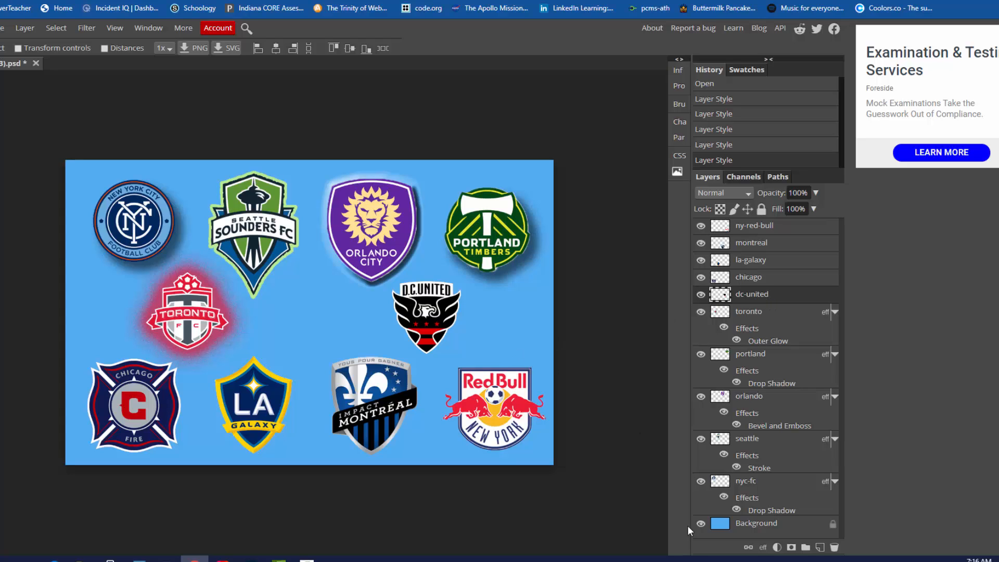
{"action": "left_click", "coordinate": [763, 547]}
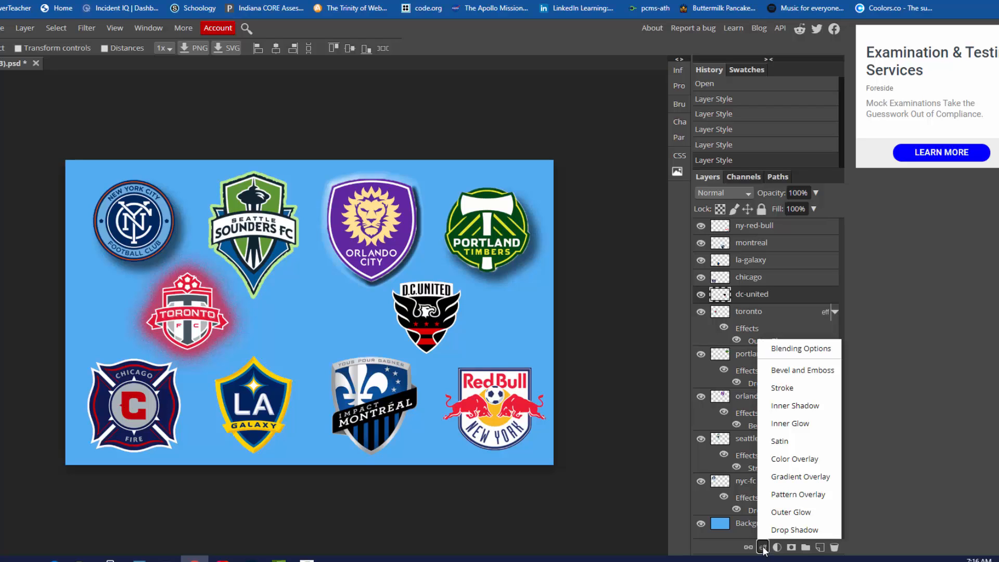
{"action": "left_click", "coordinate": [797, 392]}
{"action": "left_click_drag", "start_coordinate": [411, 149], "coordinate": [176, 164]}
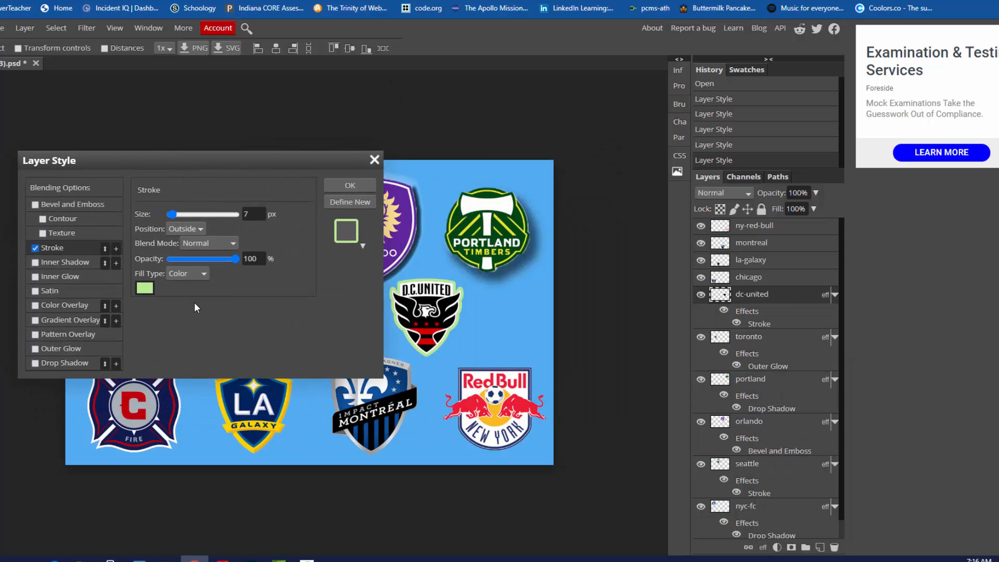
{"action": "left_click", "coordinate": [144, 289]}
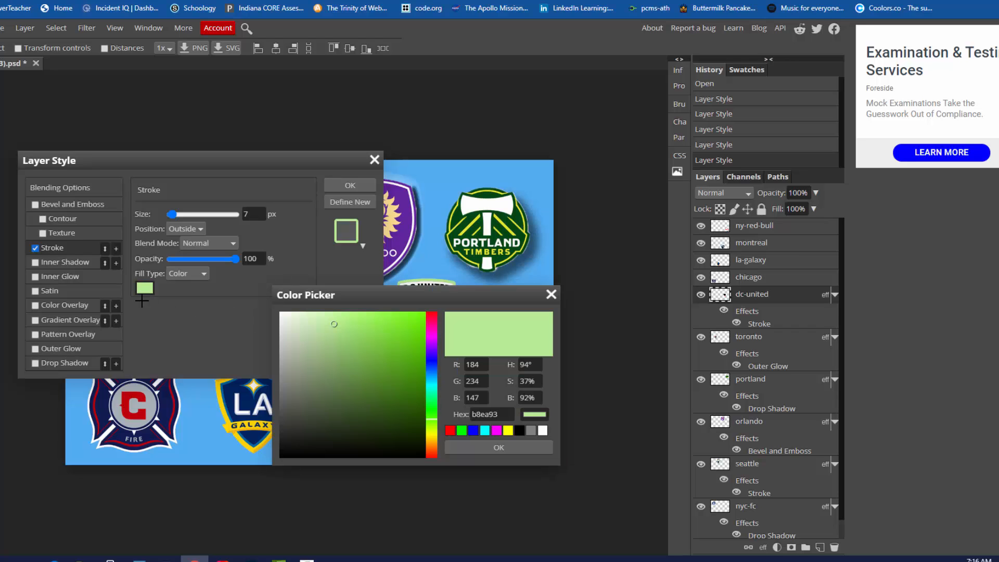
{"action": "left_click_drag", "start_coordinate": [290, 405], "coordinate": [268, 473]}
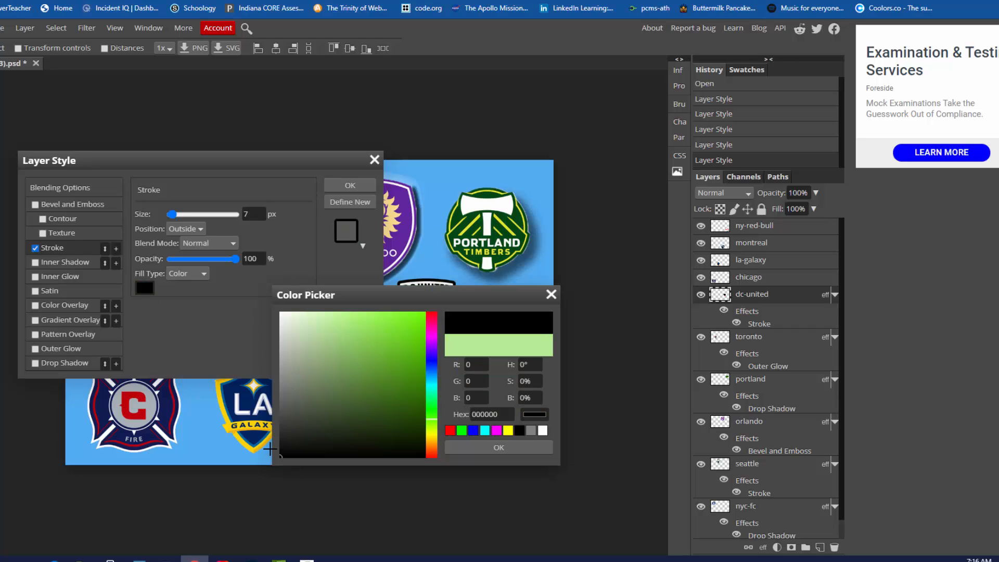
{"action": "left_click", "coordinate": [468, 448]}
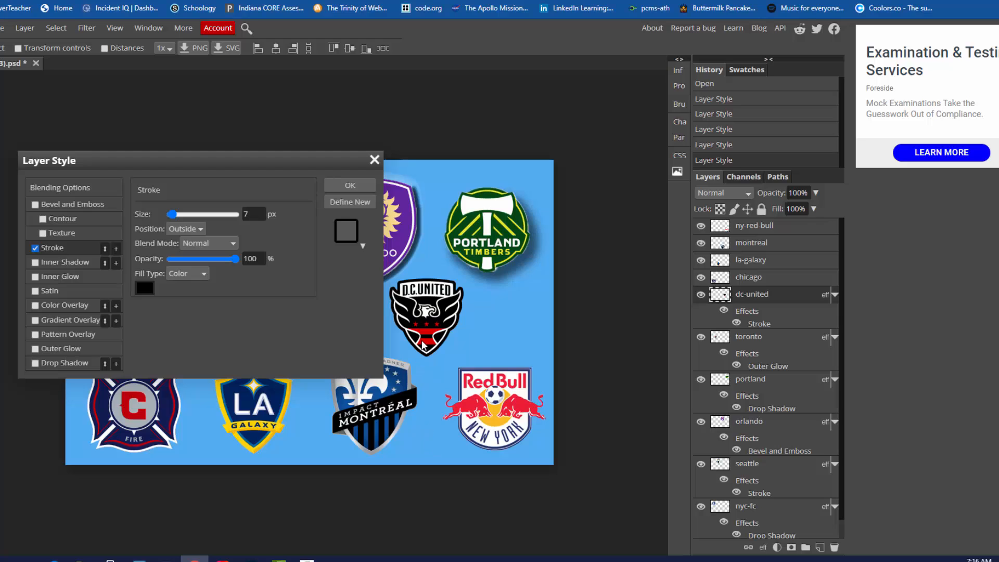
Toggle the dc-united layer's stroke off and on to compare the logo with and without it.
{"action": "left_click", "coordinate": [35, 247]}
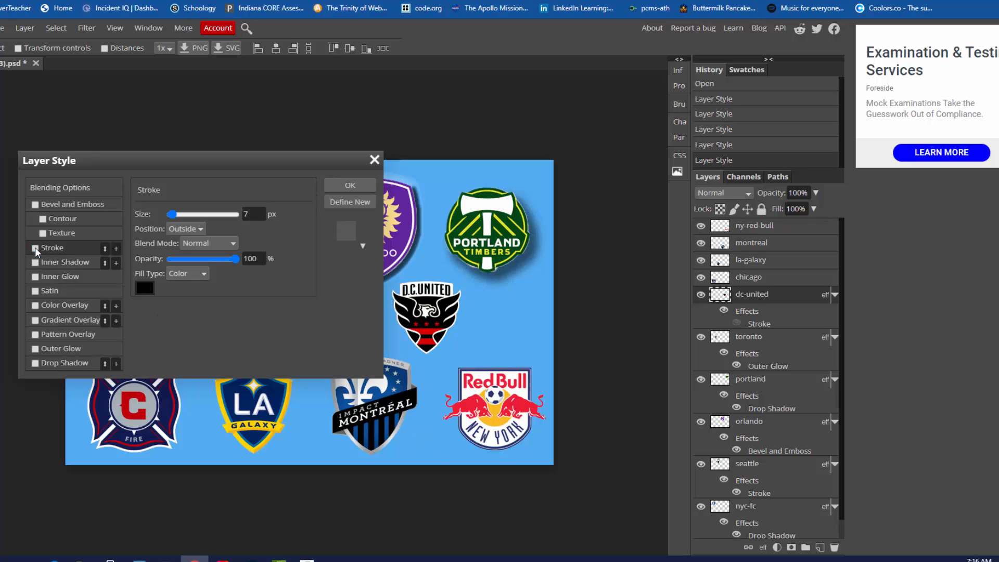
{"action": "left_click", "coordinate": [35, 248]}
{"action": "left_click", "coordinate": [35, 248]}
{"action": "left_click", "coordinate": [36, 248]}
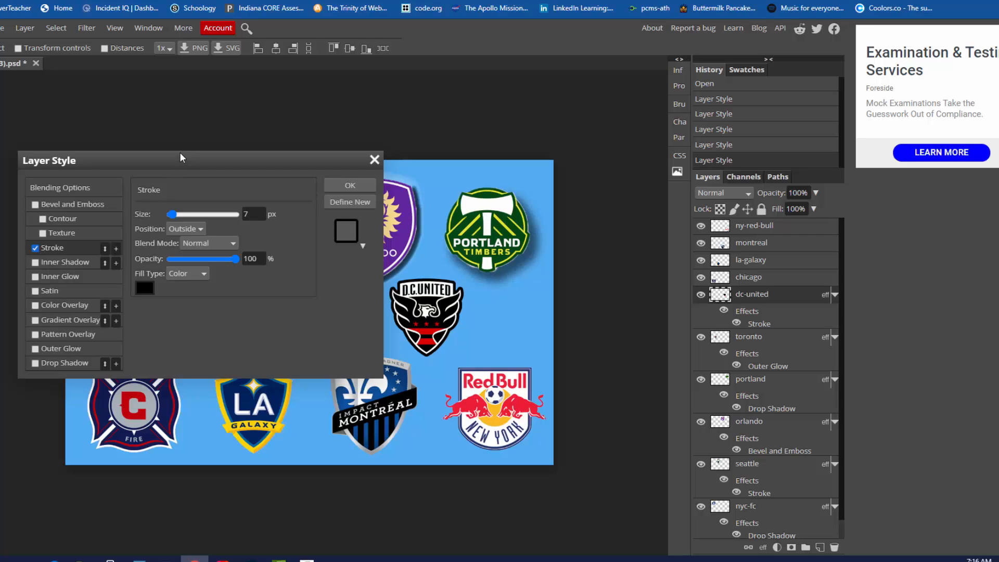
Add Drop Shadow and Bevel and Emboss effects to the dc-united layer with the offered settings, and apply the layer style.
{"action": "left_click_drag", "start_coordinate": [182, 157], "coordinate": [183, 170]}
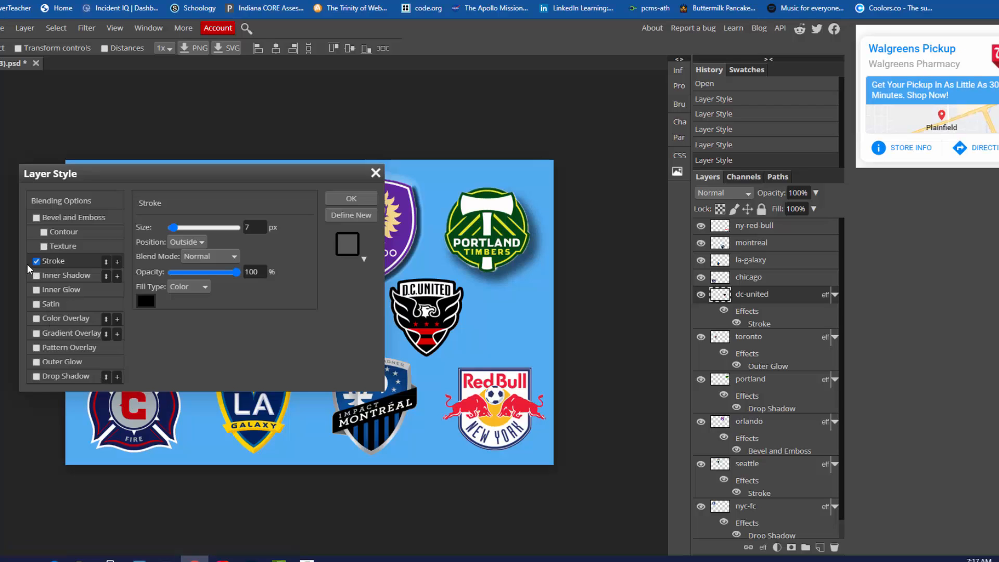
{"action": "left_click", "coordinate": [37, 377]}
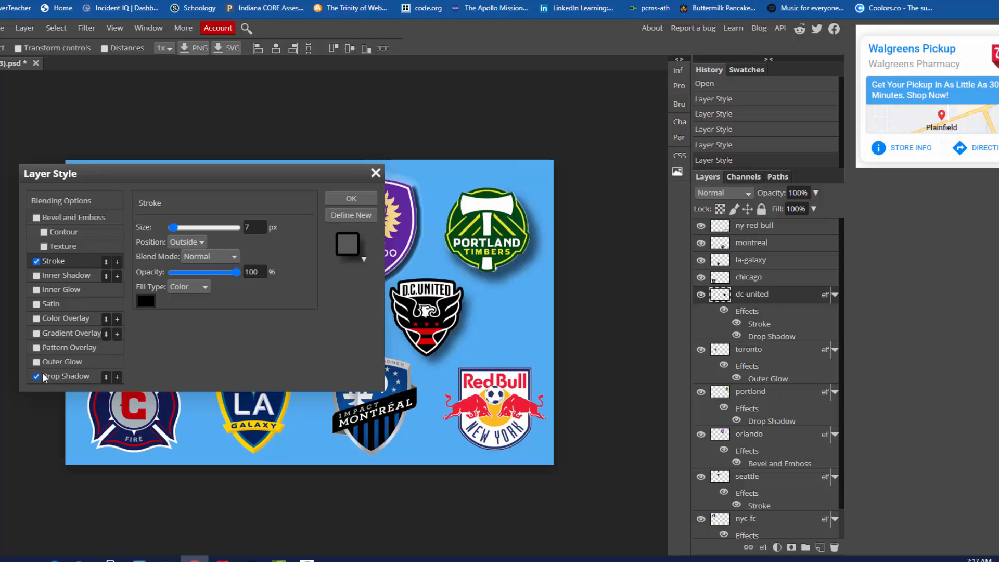
{"action": "left_click", "coordinate": [37, 218]}
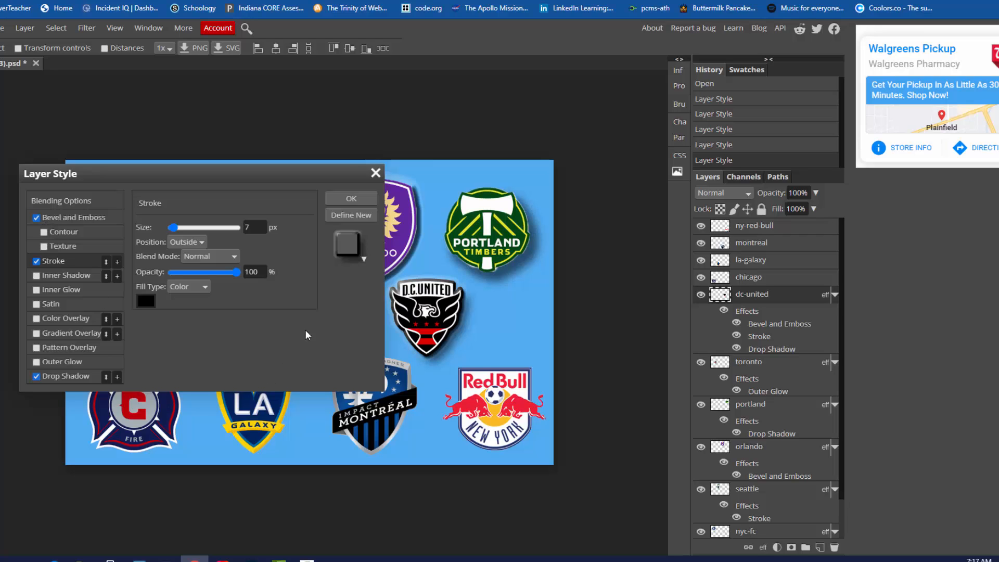
{"action": "left_click", "coordinate": [352, 198]}
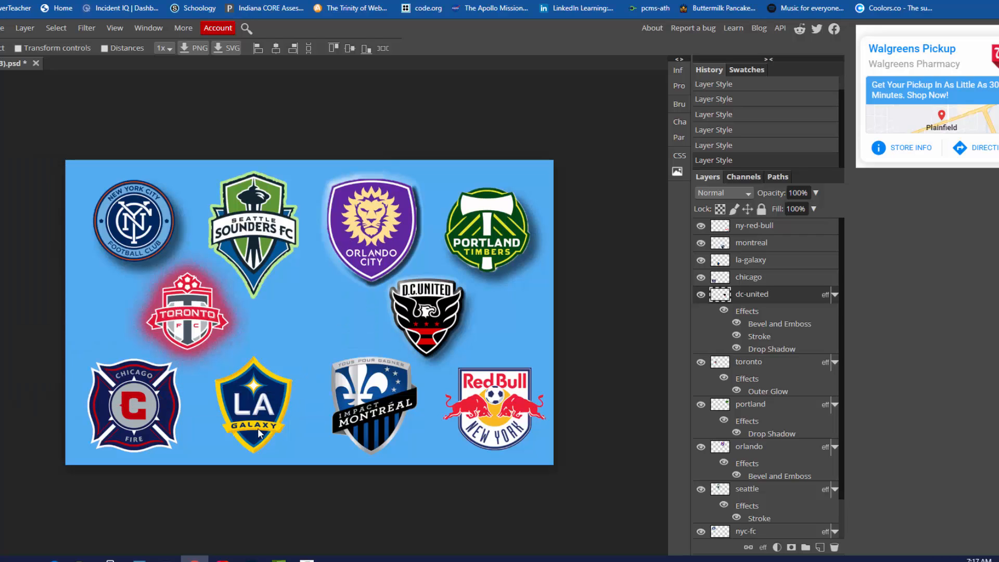
Add a Gradient Overlay layer style to the chicago layer, keeping its logo in view beside the dialog.
{"action": "left_click", "coordinate": [756, 277]}
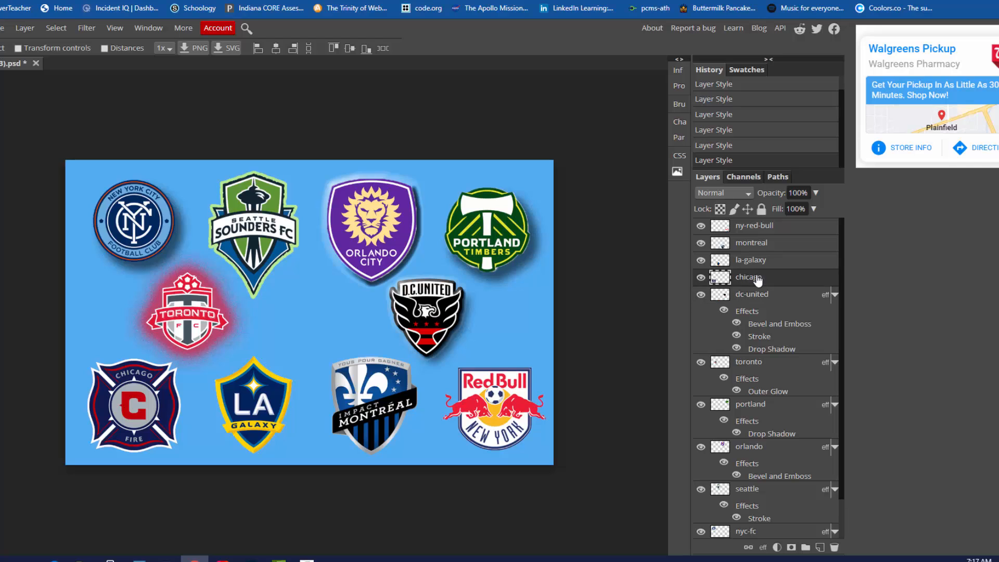
{"action": "left_click", "coordinate": [763, 547]}
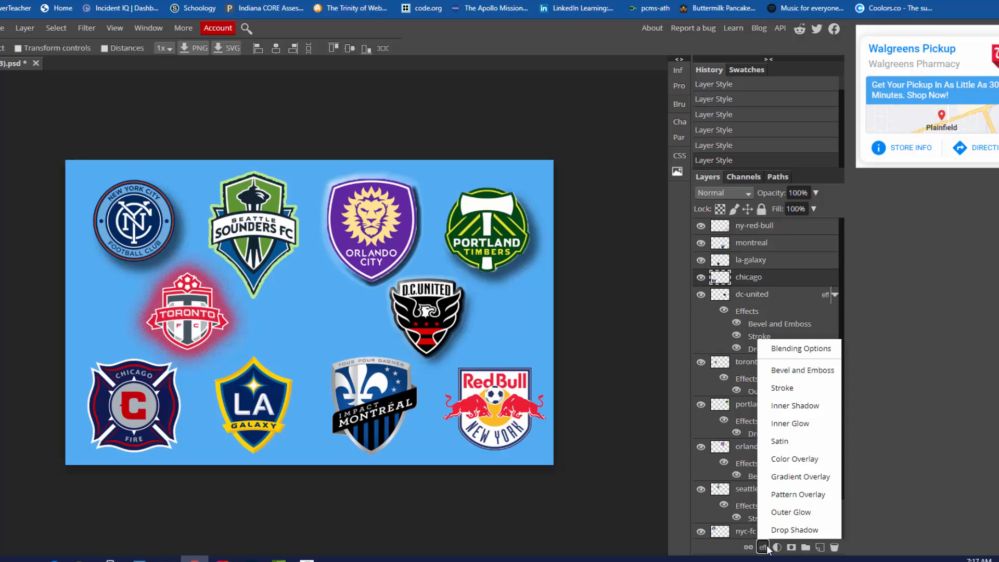
{"action": "left_click", "coordinate": [807, 477]}
{"action": "left_click_drag", "start_coordinate": [263, 179], "coordinate": [451, 186]}
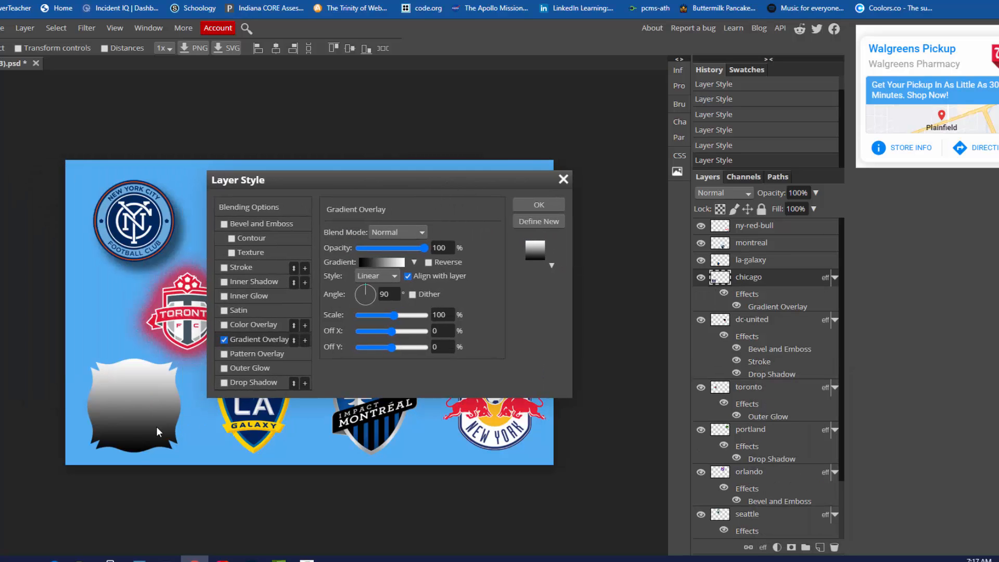
{"action": "left_click_drag", "start_coordinate": [317, 179], "coordinate": [308, 253]}
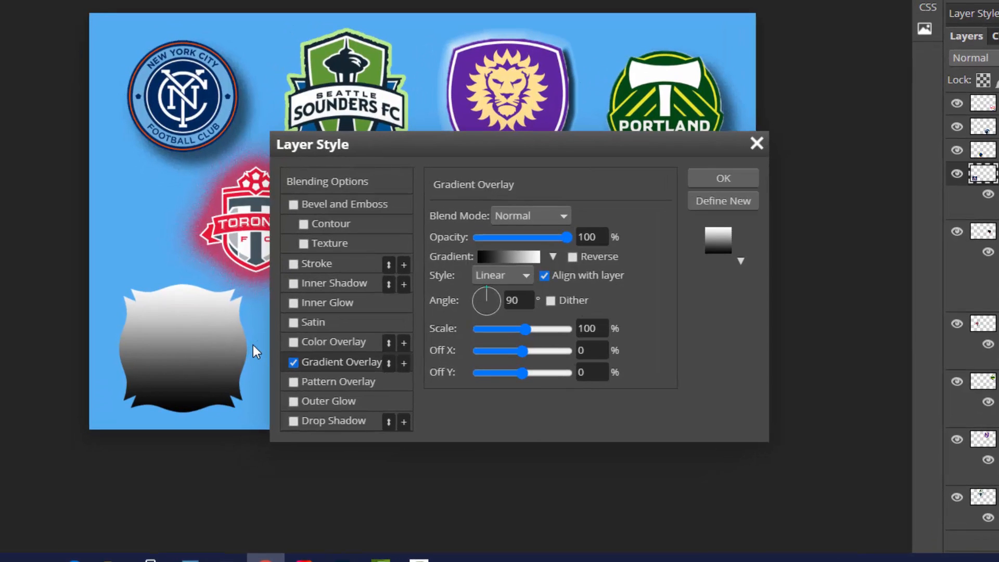
Set the chicago layer's gradient overlay to the continuous rainbow spectrum preset.
{"action": "left_click", "coordinate": [551, 256]}
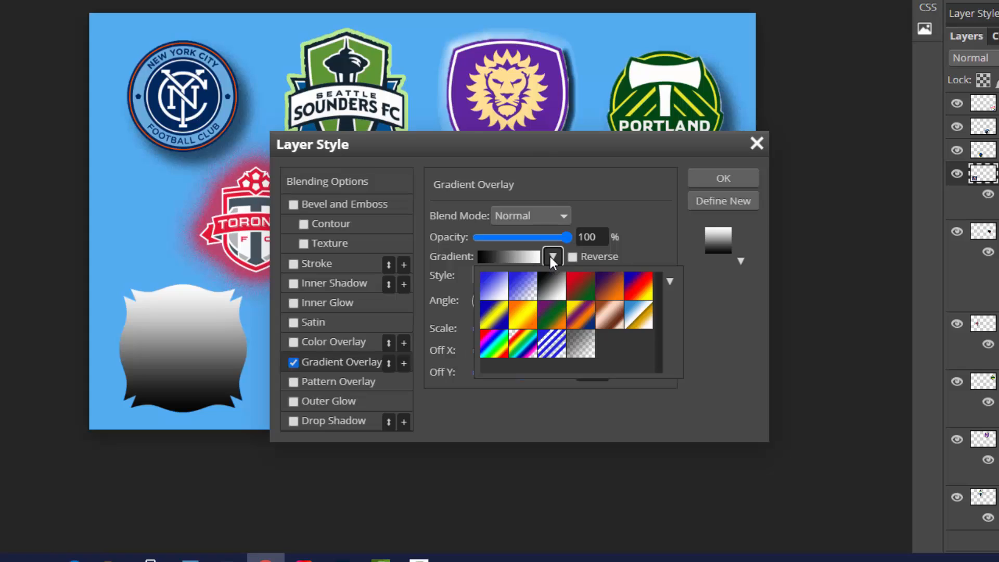
{"action": "left_click", "coordinate": [519, 345]}
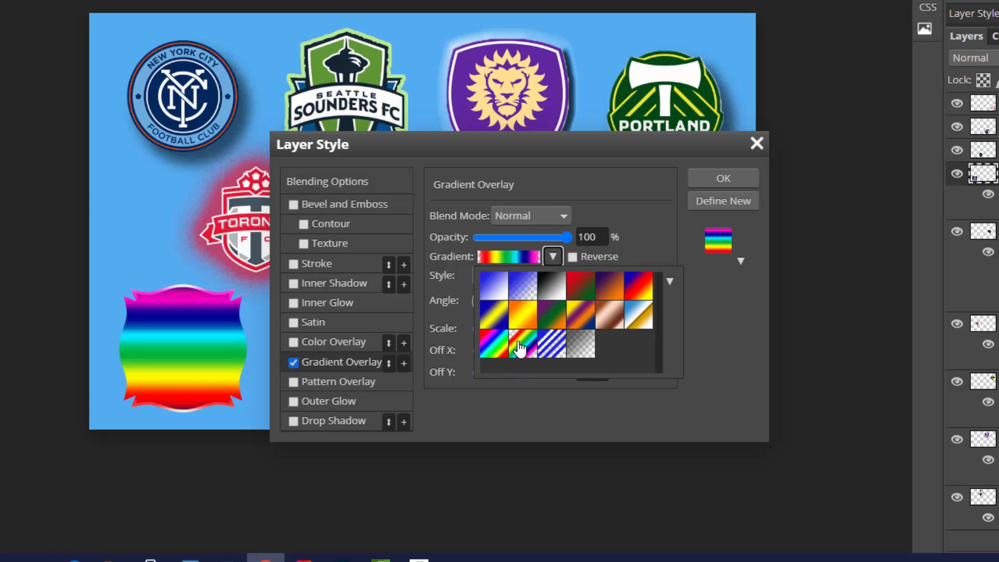
{"action": "left_click", "coordinate": [493, 344]}
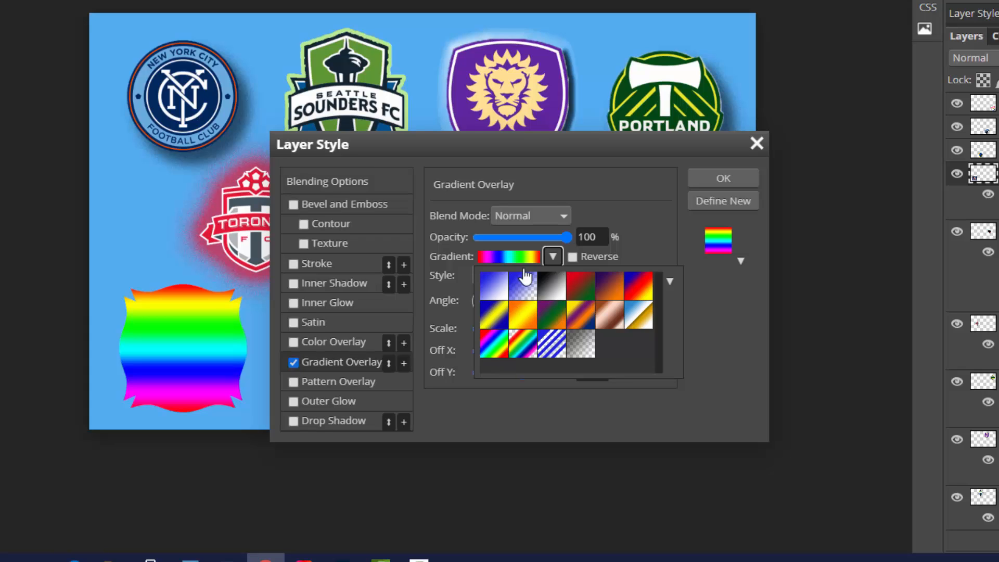
{"action": "left_click", "coordinate": [591, 178]}
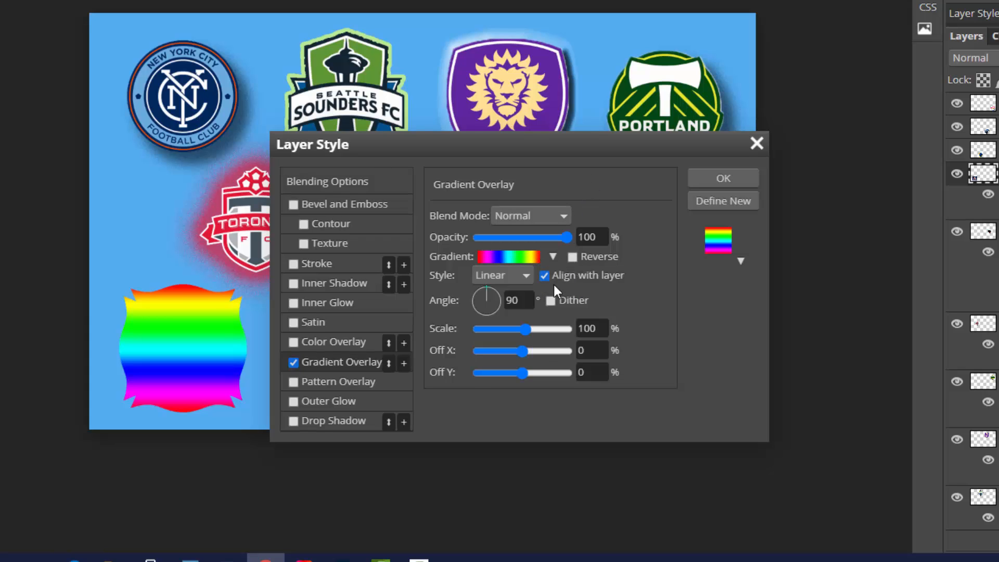
Try the chicago layer's gradient overlay at 61% opacity and restore it to 100%.
{"action": "left_click_drag", "start_coordinate": [564, 238], "coordinate": [531, 241]}
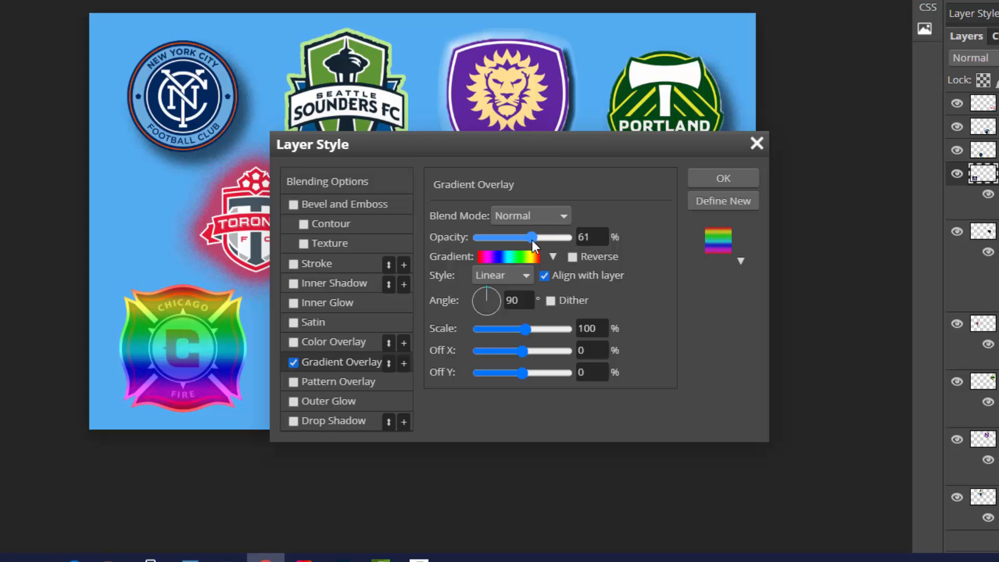
{"action": "left_click_drag", "start_coordinate": [532, 239], "coordinate": [578, 241]}
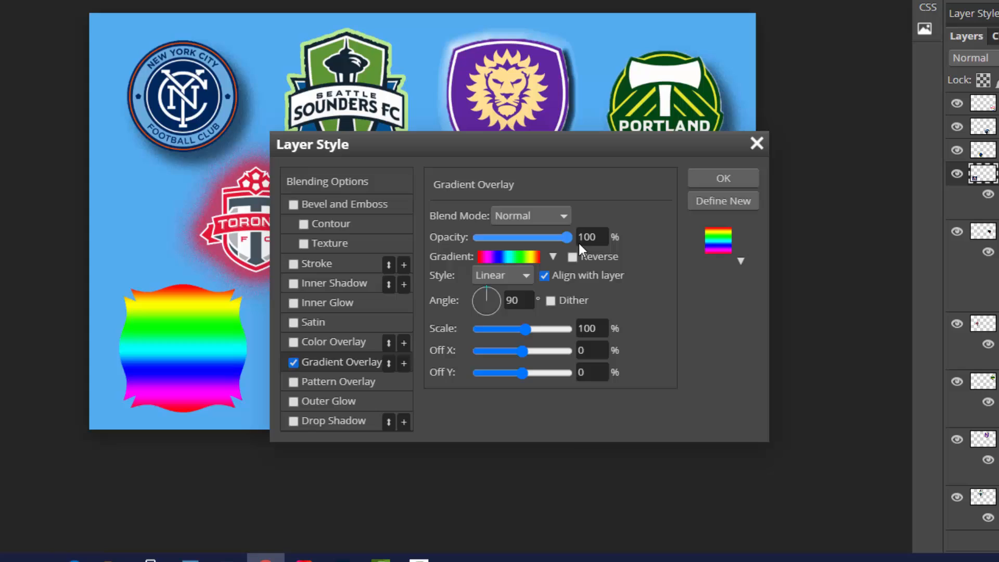
Try Color Dodge as the blend mode of the chicago layer's gradient overlay, and settle on Exclusion.
{"action": "left_click", "coordinate": [559, 217]}
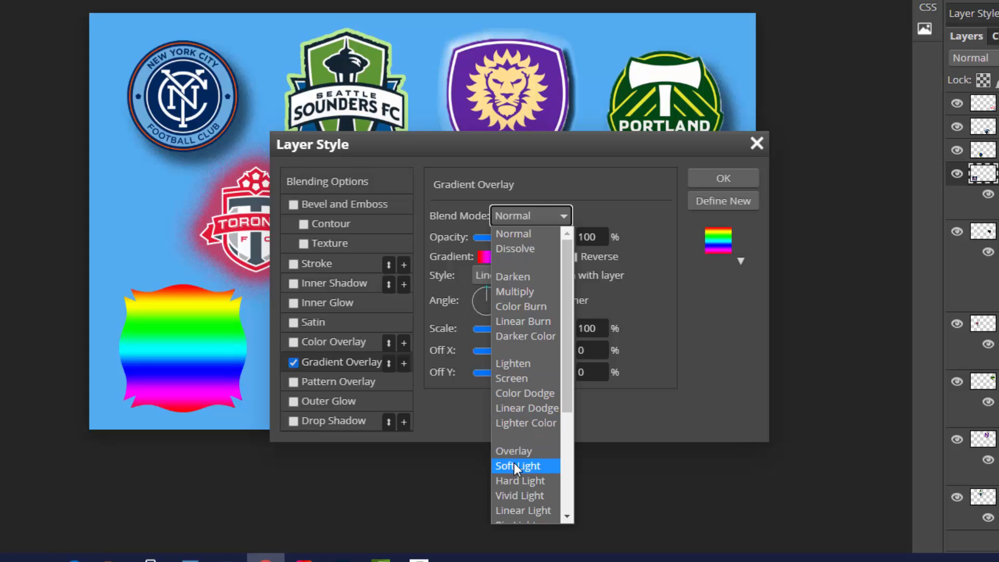
{"action": "left_click", "coordinate": [522, 392]}
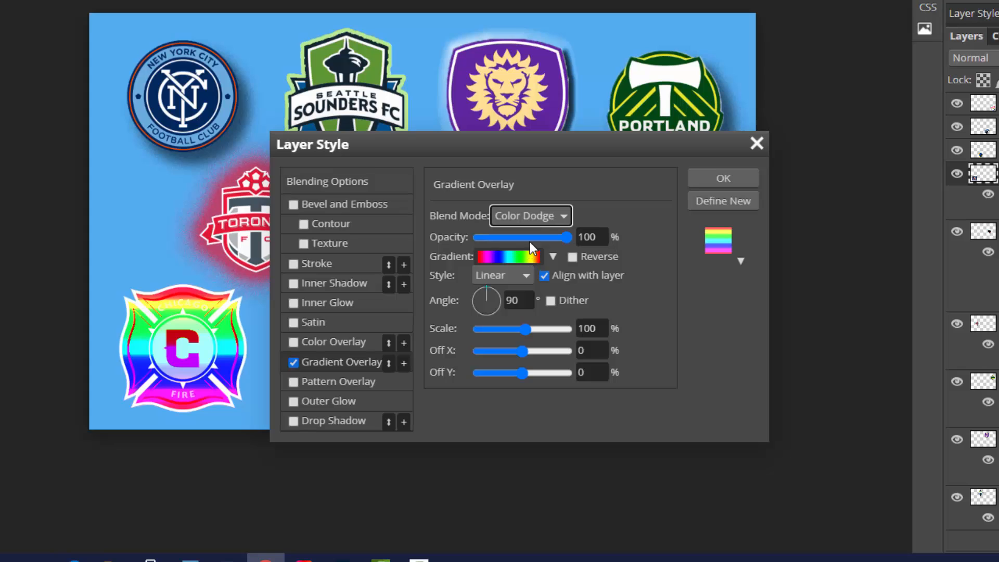
{"action": "left_click", "coordinate": [556, 216]}
{"action": "scroll", "coordinate": [533, 466], "scroll_direction": "down", "scroll_amount": 3}
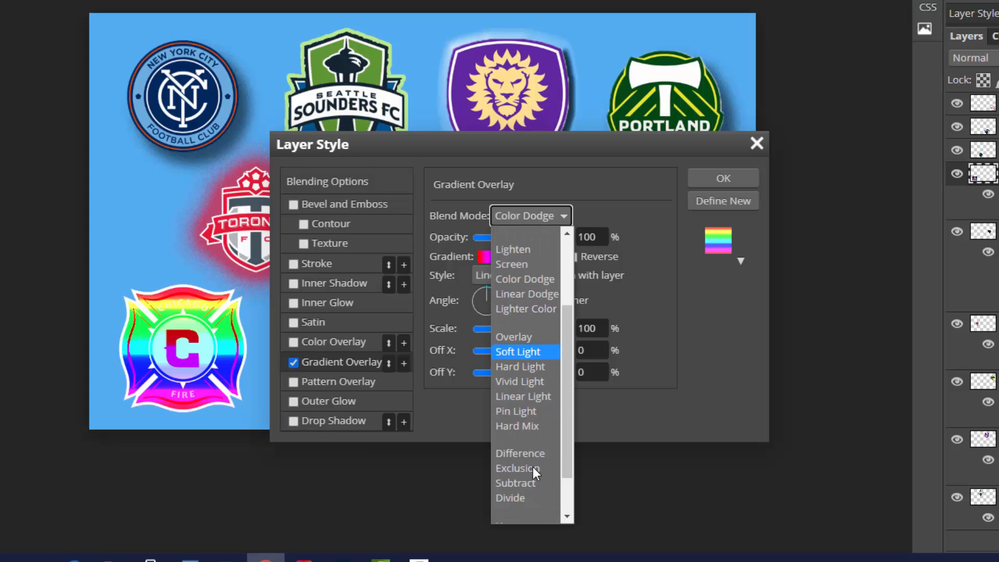
{"action": "left_click", "coordinate": [523, 413]}
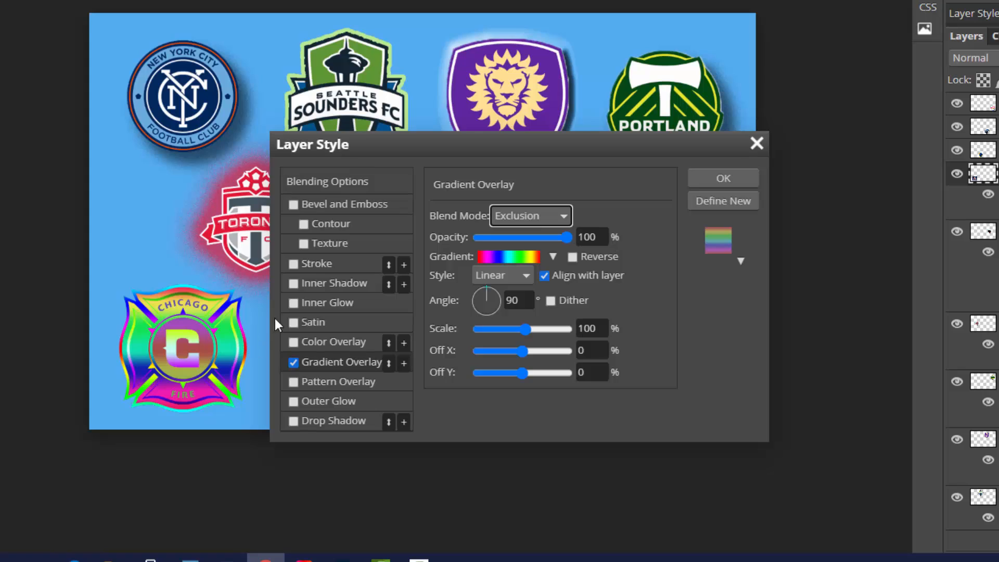
Try Normal, Divide and Pin Light in turn as the blend mode of the chicago layer's gradient overlay.
{"action": "left_click", "coordinate": [545, 217]}
{"action": "scroll", "coordinate": [560, 279], "scroll_direction": "up", "scroll_amount": 1}
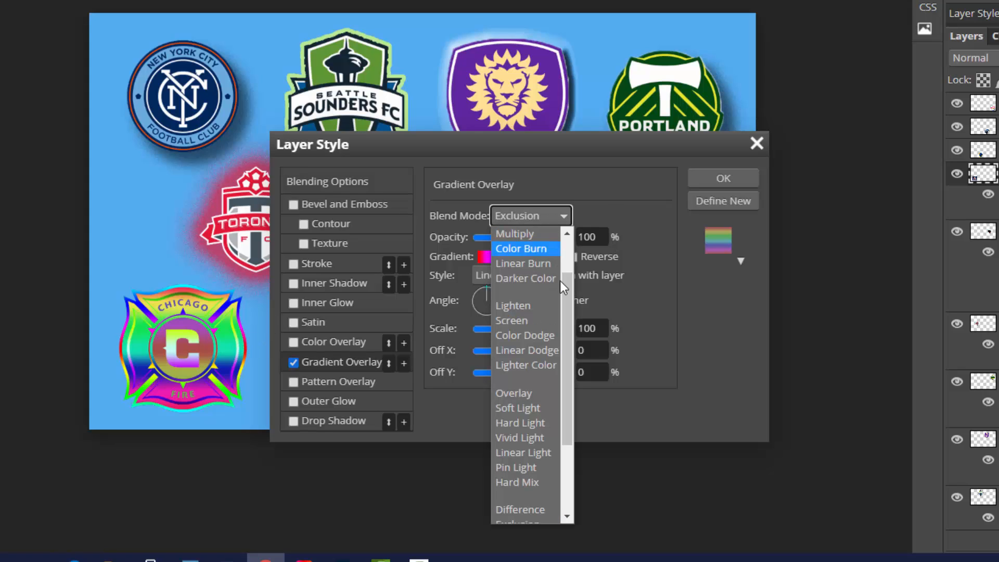
{"action": "left_click_drag", "start_coordinate": [562, 294], "coordinate": [573, 223]}
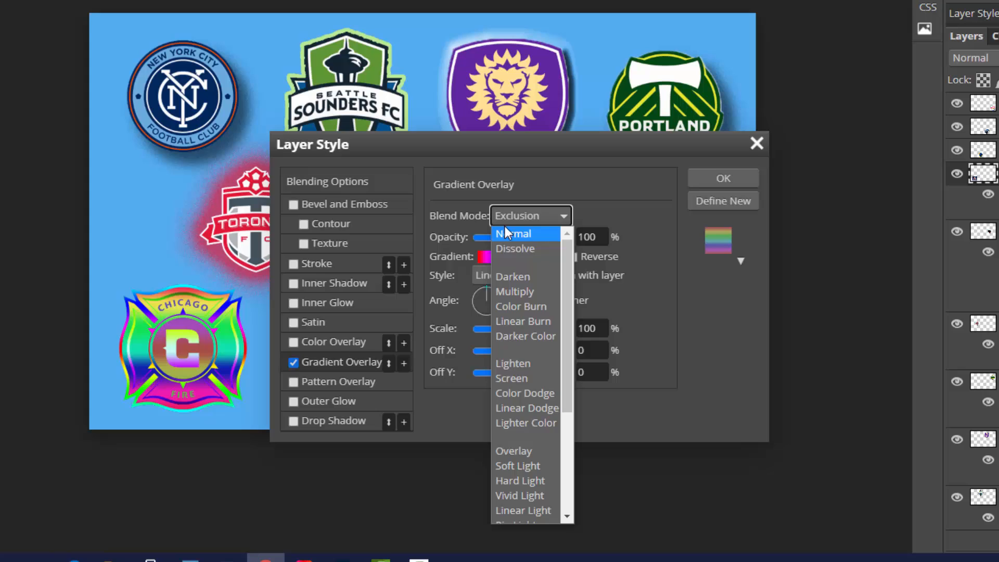
{"action": "left_click", "coordinate": [513, 235]}
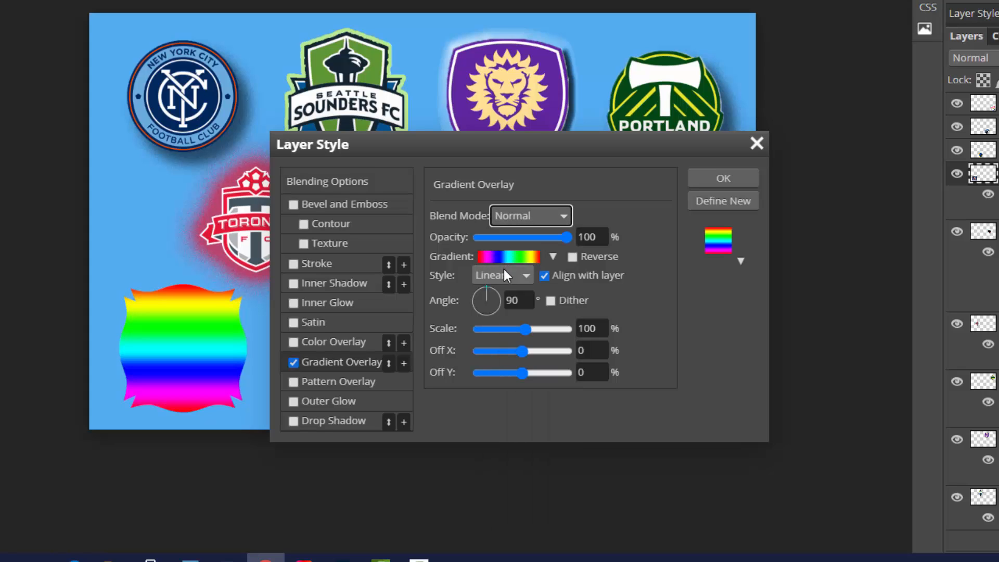
{"action": "left_click", "coordinate": [527, 216]}
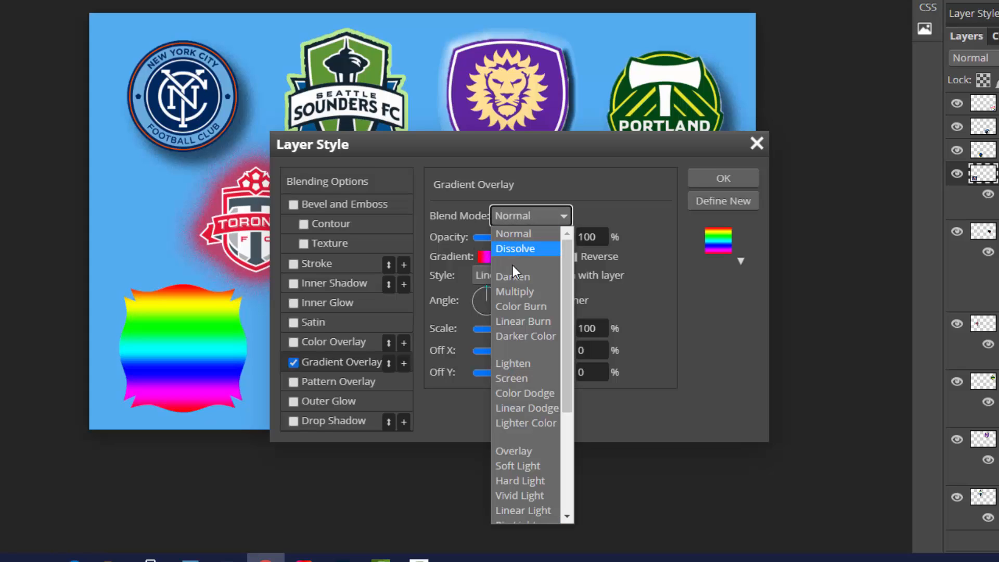
{"action": "scroll", "coordinate": [505, 457], "scroll_direction": "down", "scroll_amount": 3}
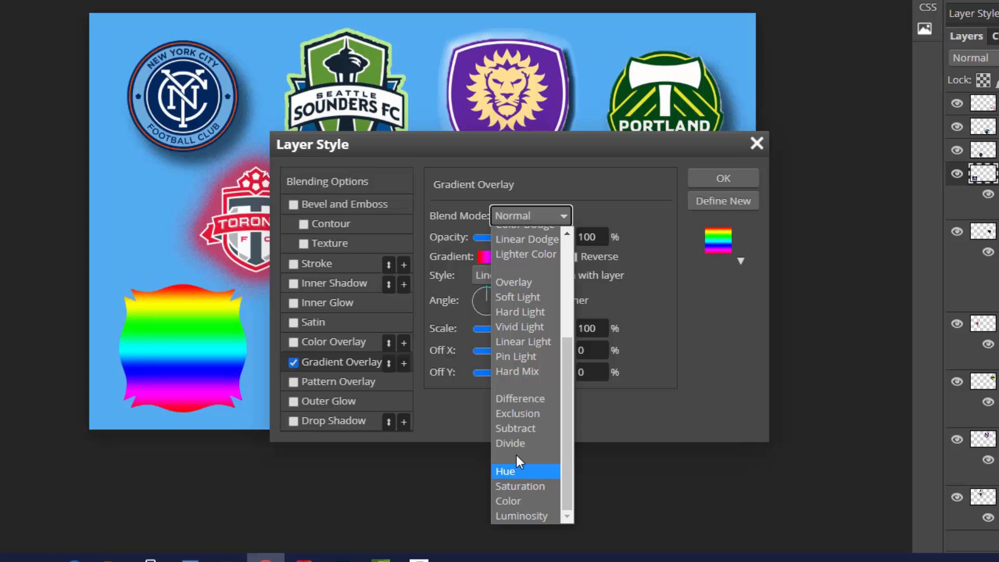
{"action": "left_click", "coordinate": [516, 443]}
{"action": "left_click", "coordinate": [547, 217]}
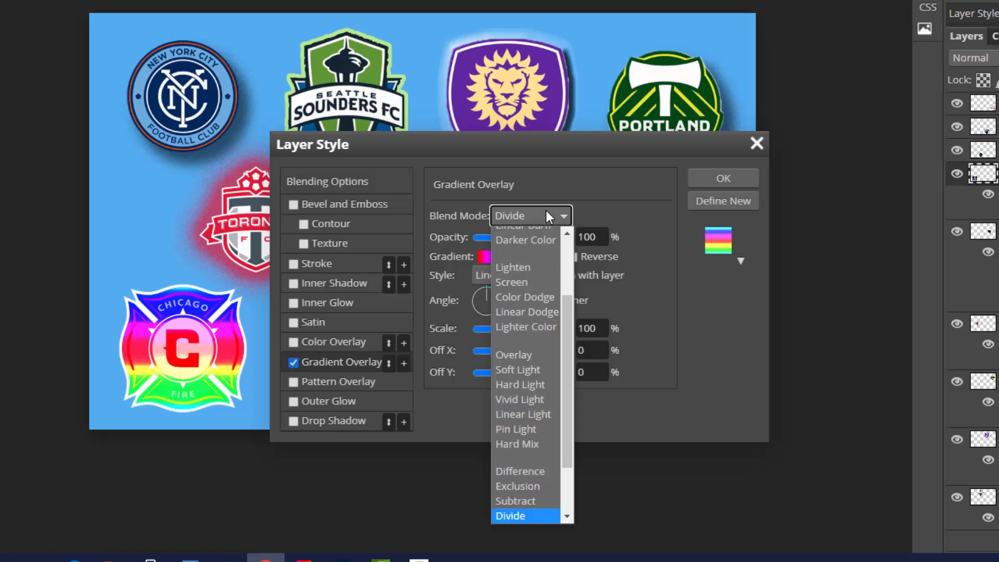
{"action": "scroll", "coordinate": [525, 403], "scroll_direction": "up", "scroll_amount": 1}
{"action": "left_click", "coordinate": [525, 442]}
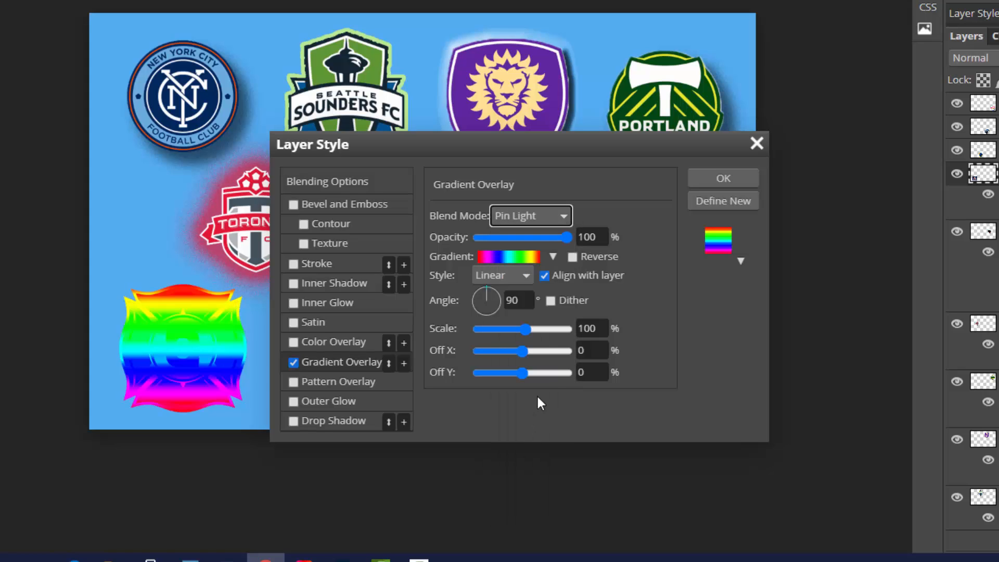
Set the chicago layer's gradient overlay to Linear Dodge blend mode with 64% opacity.
{"action": "left_click", "coordinate": [544, 214]}
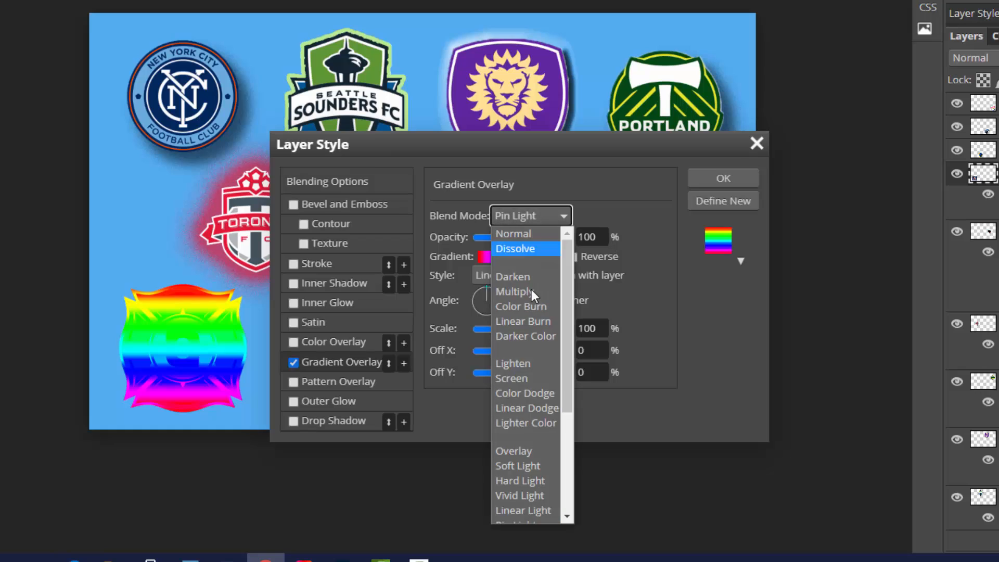
{"action": "left_click", "coordinate": [520, 407]}
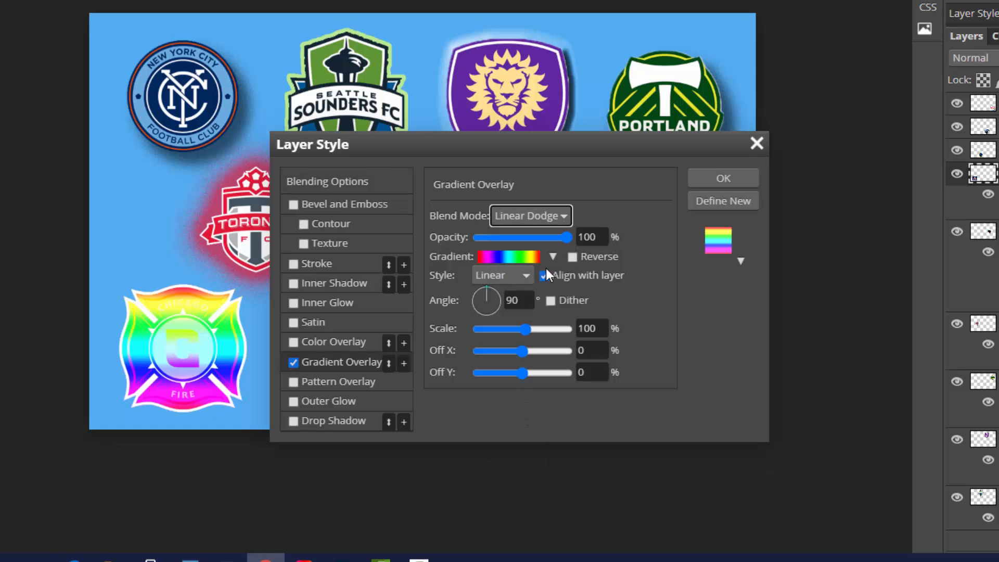
{"action": "left_click_drag", "start_coordinate": [562, 237], "coordinate": [535, 237]}
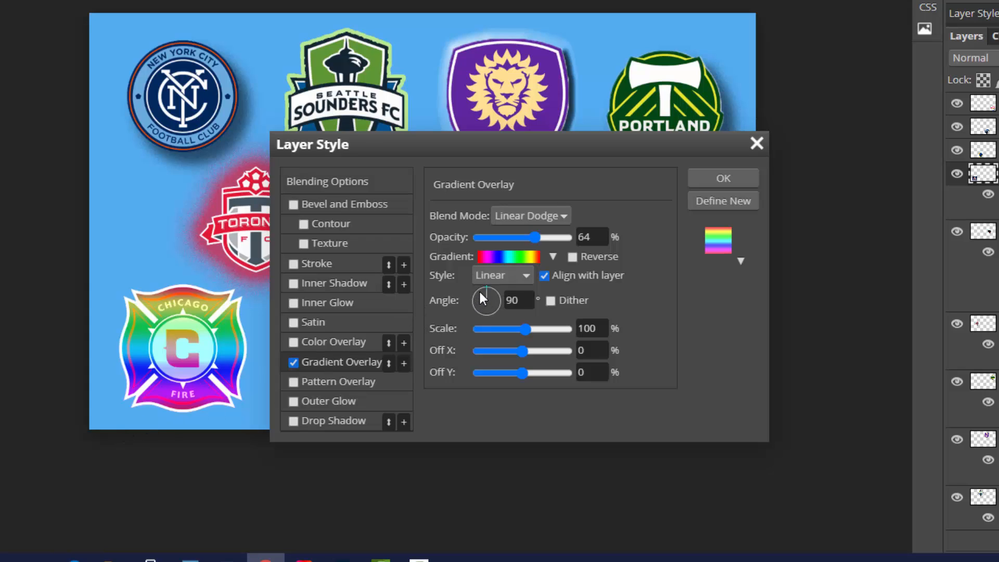
Set the chicago gradient overlay's angle to 134° and its style to Radial, and apply the layer style.
{"action": "left_click_drag", "start_coordinate": [479, 292], "coordinate": [476, 293]}
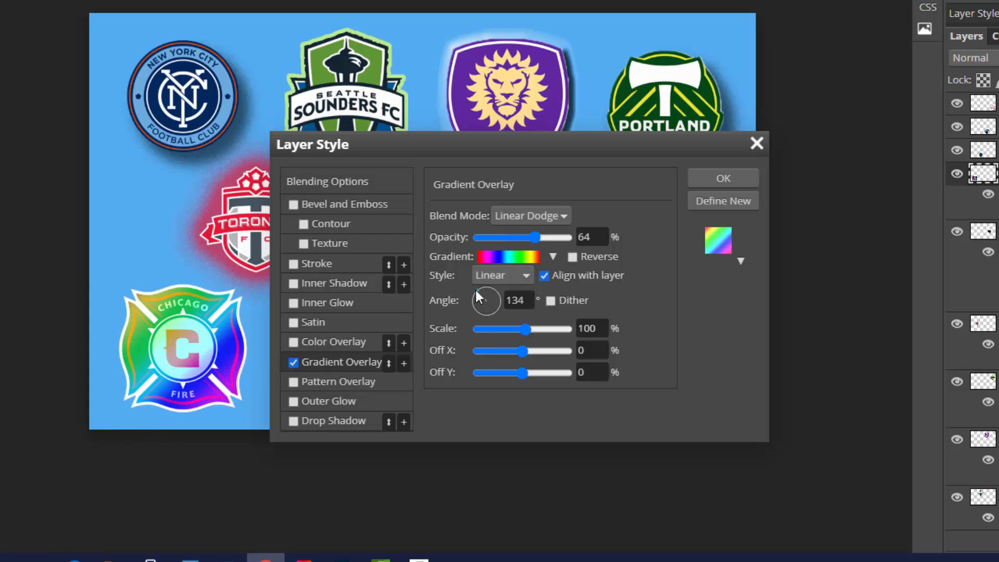
{"action": "left_click", "coordinate": [503, 275]}
{"action": "left_click", "coordinate": [505, 306]}
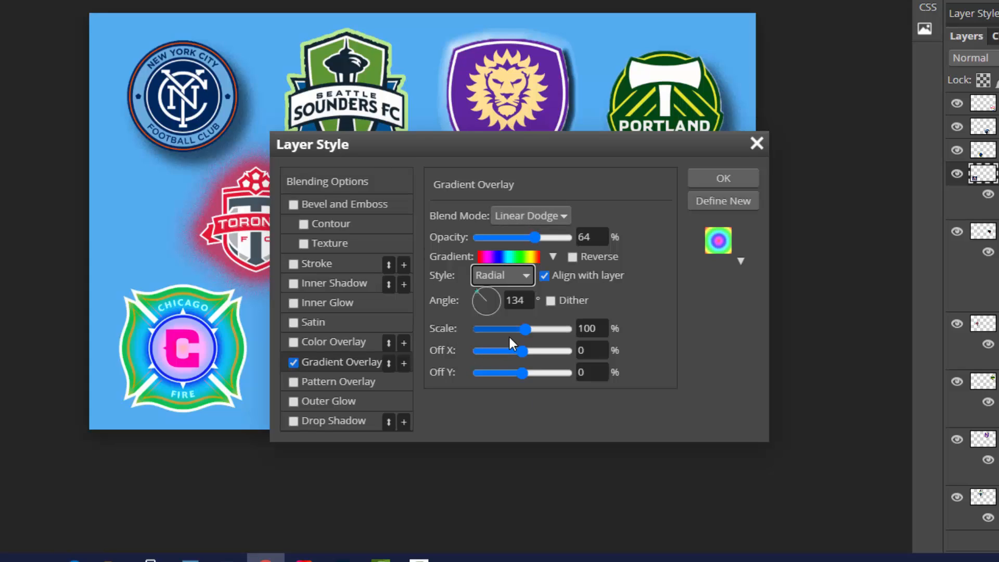
{"action": "left_click", "coordinate": [713, 180]}
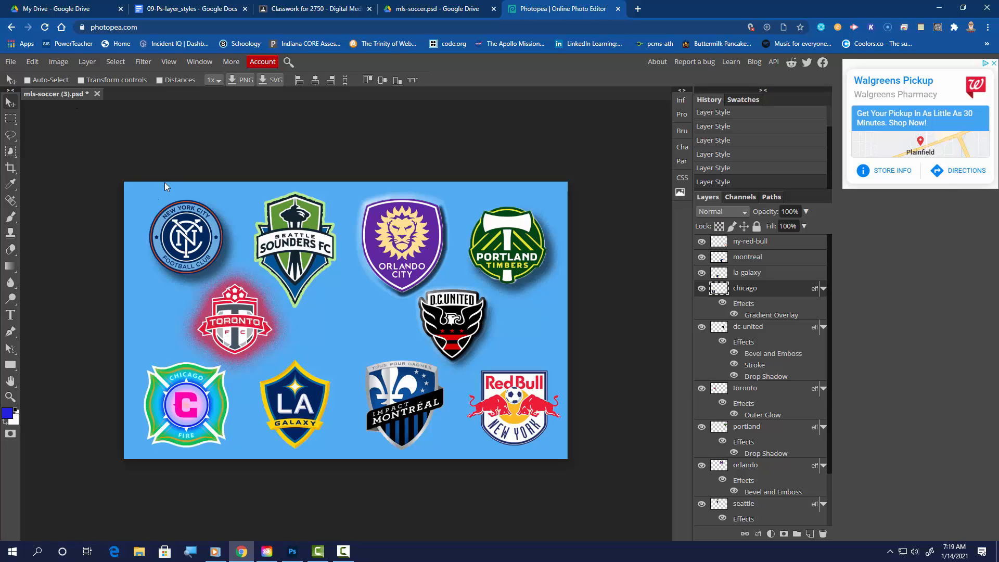
Save the styled mls-soccer document as a PSD file.
{"action": "left_click", "coordinate": [7, 63]}
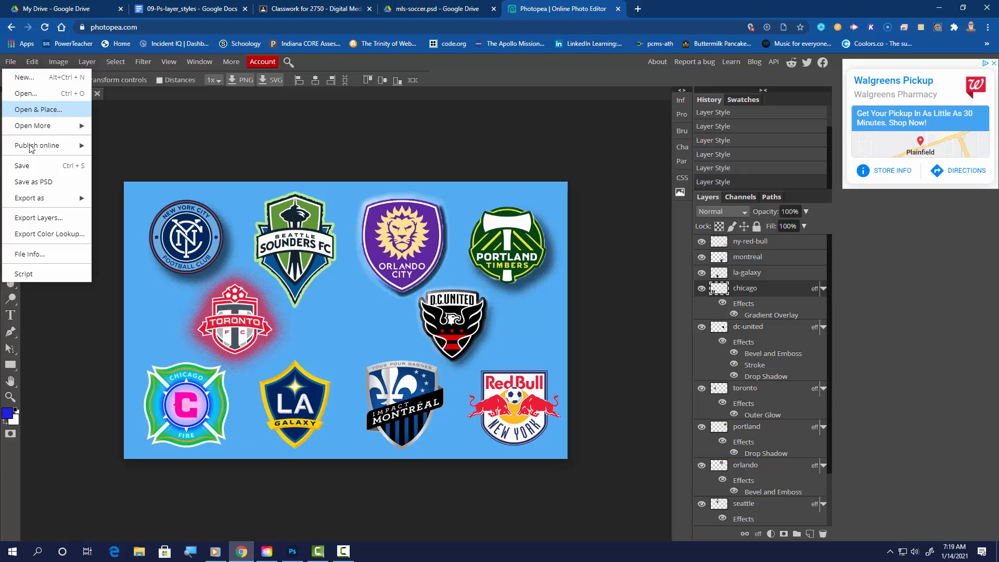
{"action": "left_click", "coordinate": [60, 187]}
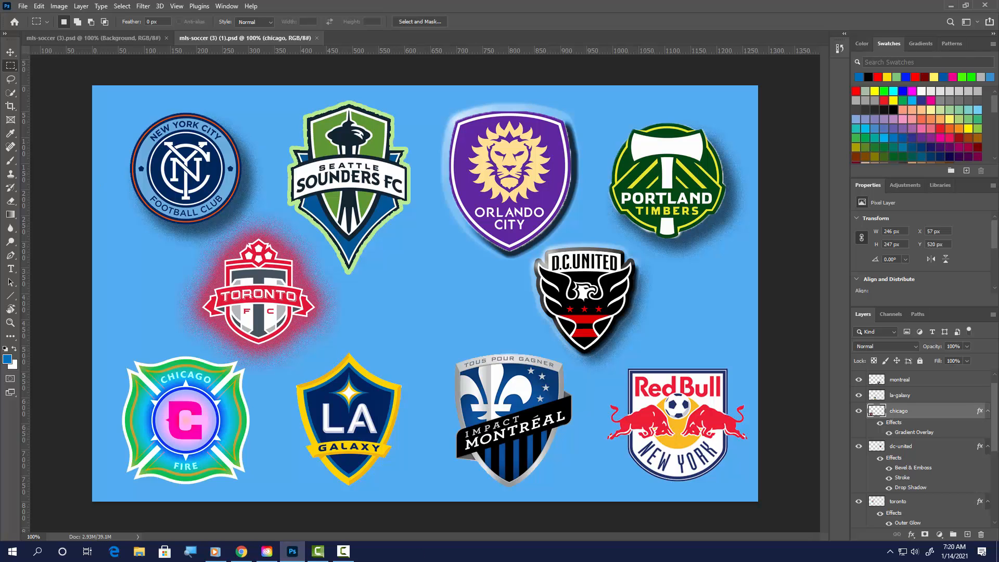
Switch from Photoshop to Chrome, review the Photoshop 09 - Layer Styles assignment in Google Classroom, and return to the Photopea document.
{"action": "left_click", "coordinate": [241, 550]}
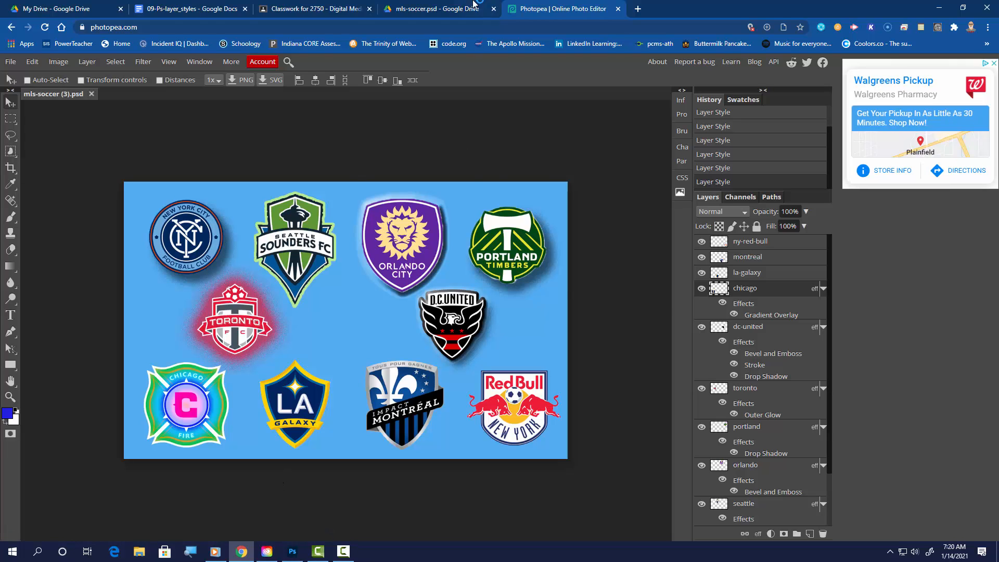
{"action": "left_click", "coordinate": [312, 8]}
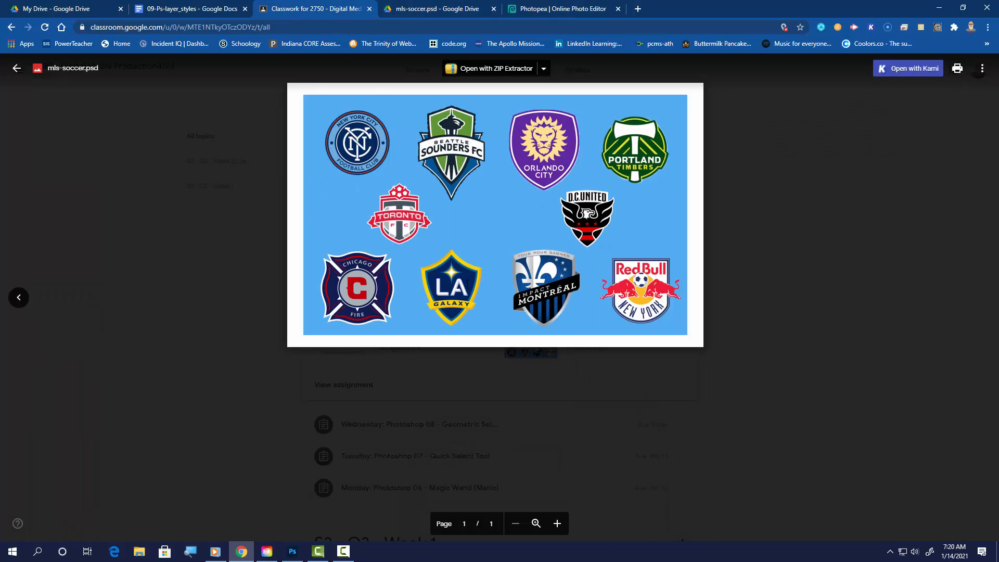
{"action": "left_click", "coordinate": [17, 69]}
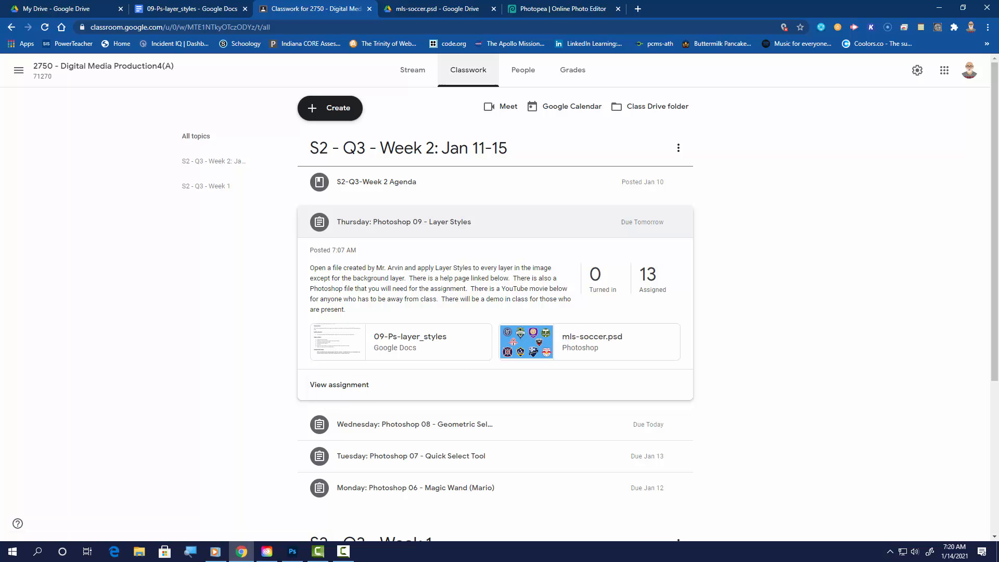
{"action": "left_click", "coordinate": [565, 9]}
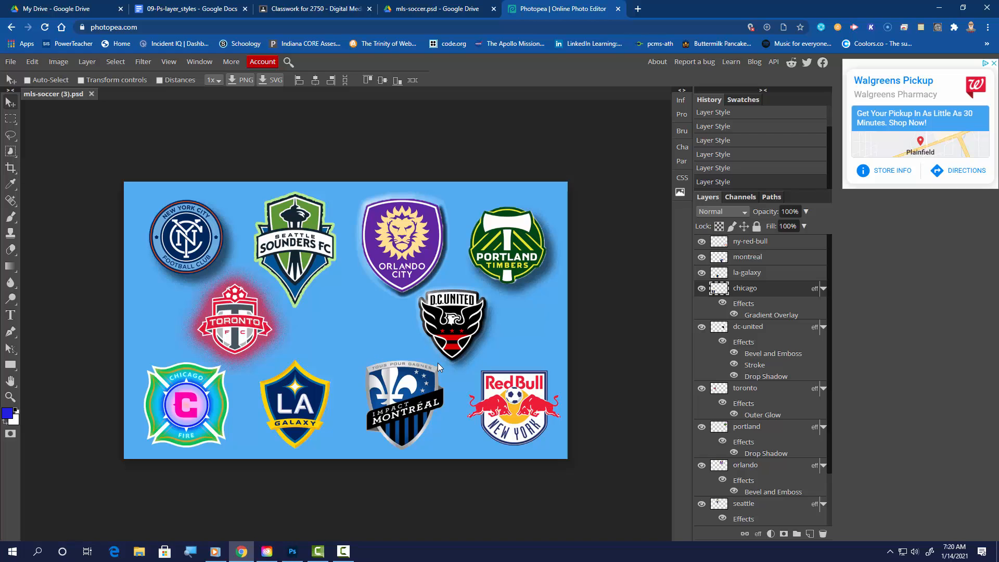